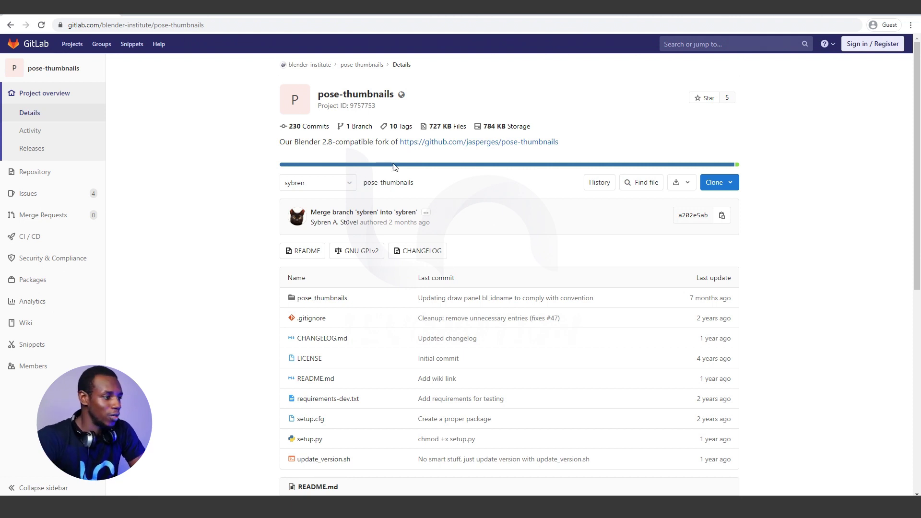
# Step: Look over the pose-thumbnails repository files and its zip/tar source download options in GitLab
pyautogui.scroll(-1, 456, 219)
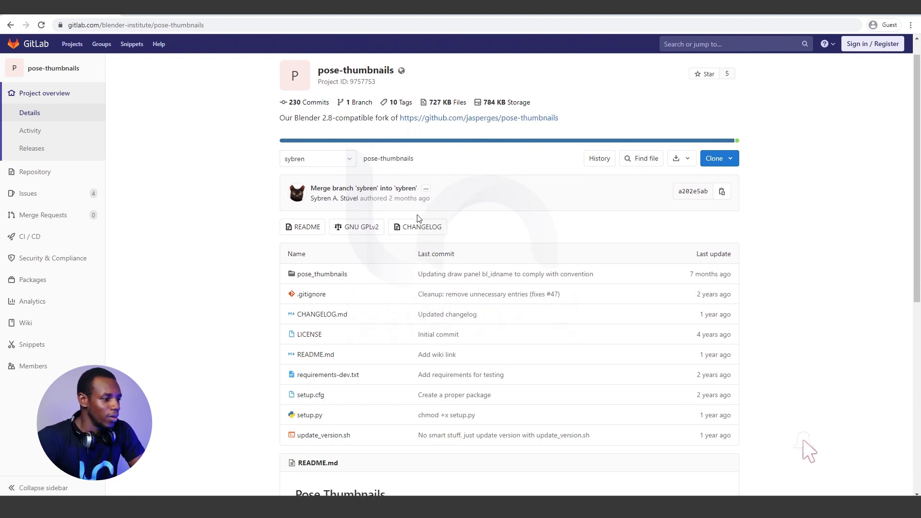
pyautogui.scroll(-6, 422, 272)
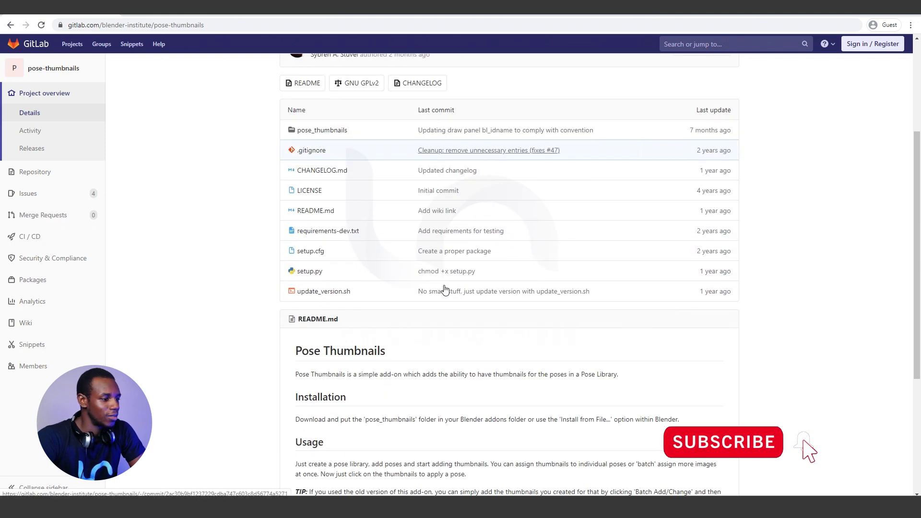
pyautogui.scroll(3, 325, 203)
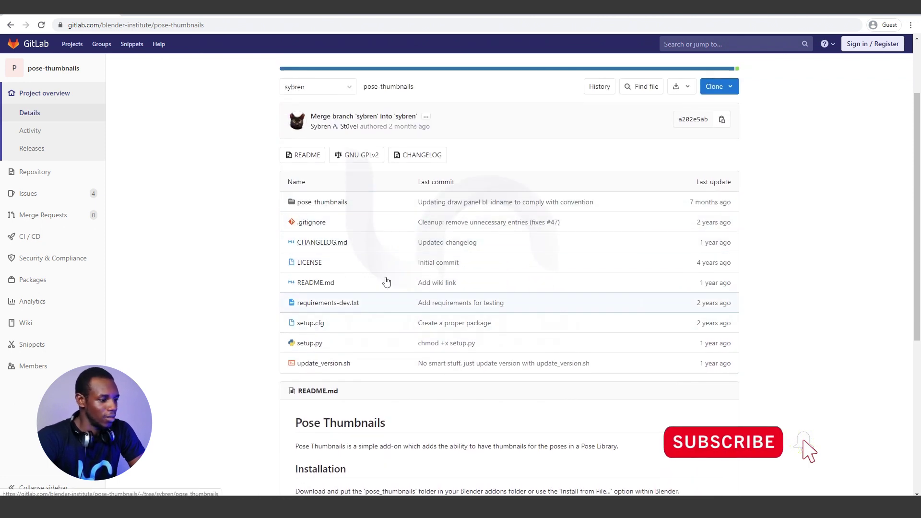
pyautogui.scroll(4, 377, 264)
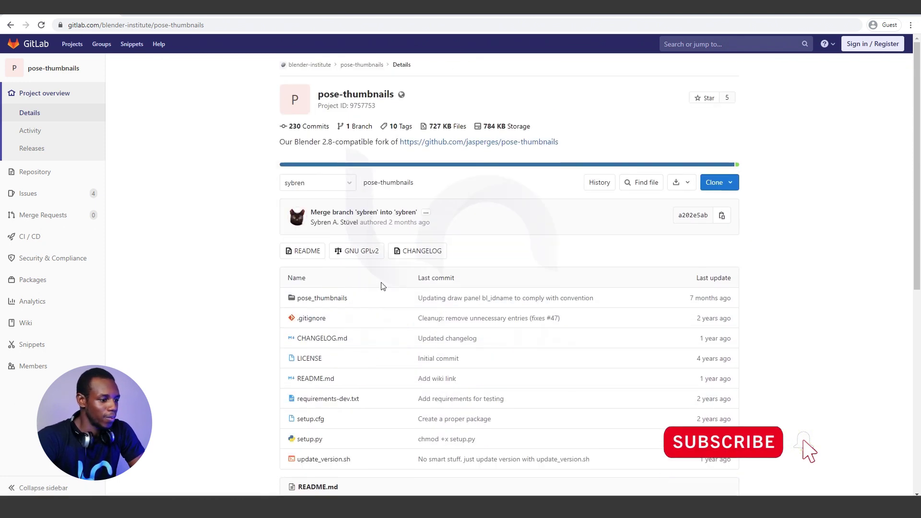
pyautogui.click(689, 185)
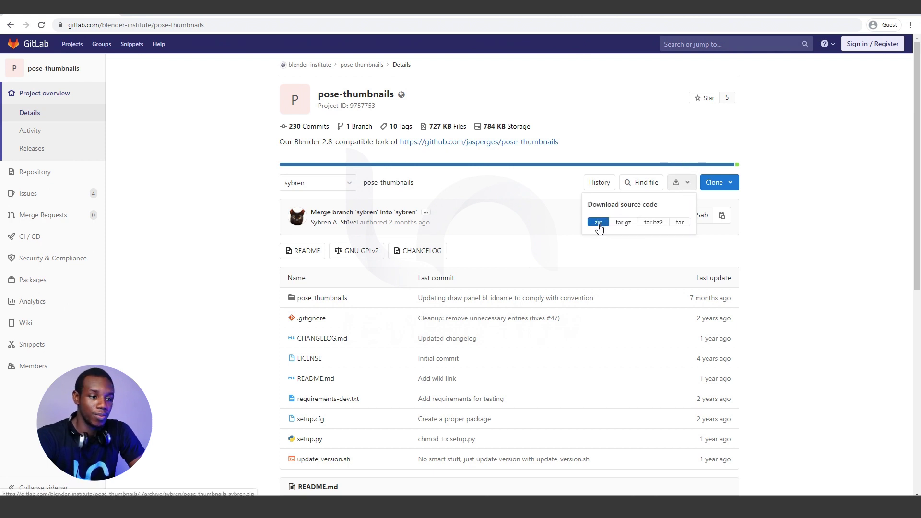
pyautogui.click(786, 228)
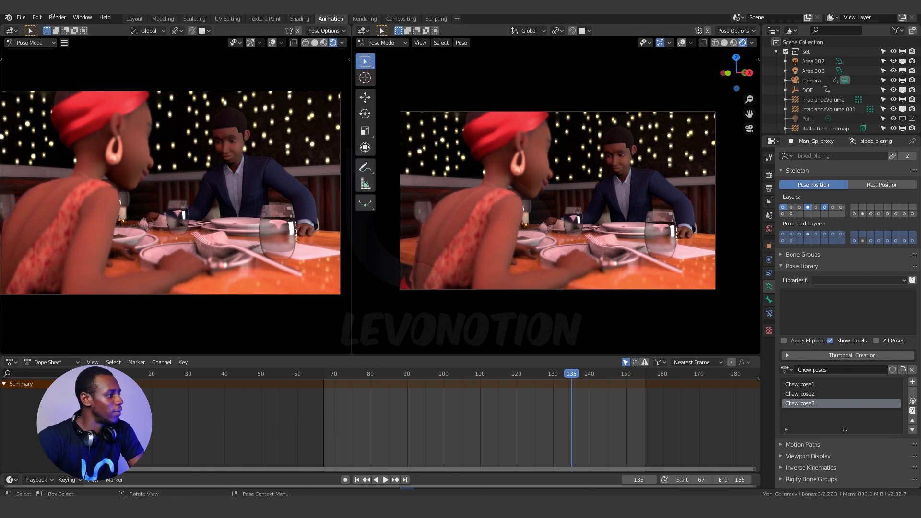
# Step: Open Edit > Preferences, move the window right, and view Viewport, Lights, then the Add-ons section
pyautogui.click(37, 18)
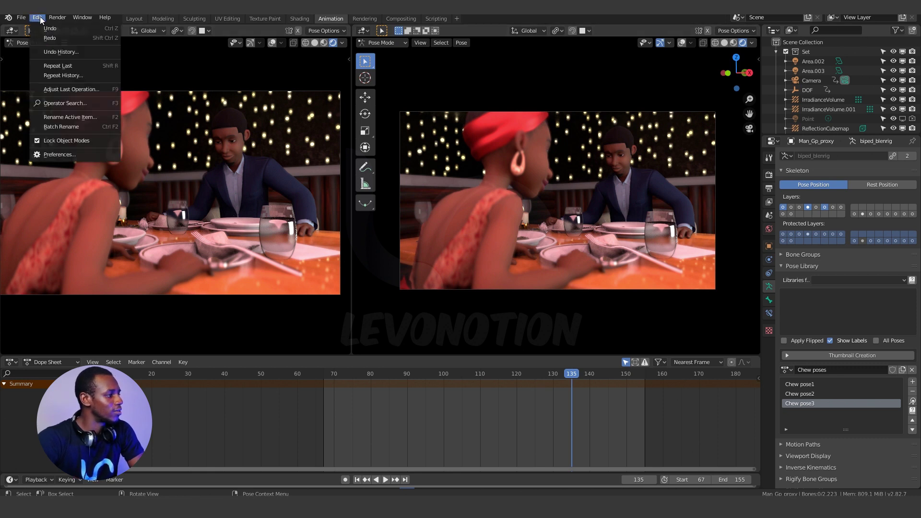
pyautogui.click(71, 154)
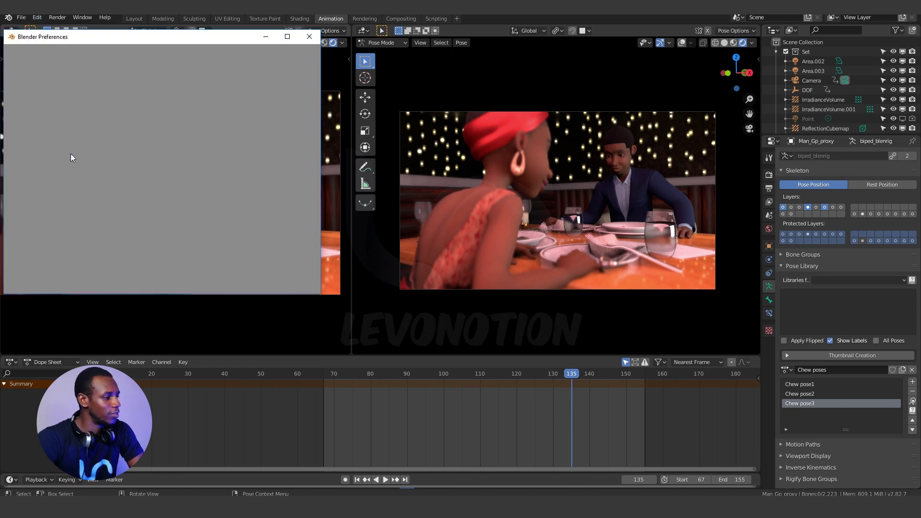
pyautogui.moveTo(173, 42); pyautogui.dragTo(348, 46)
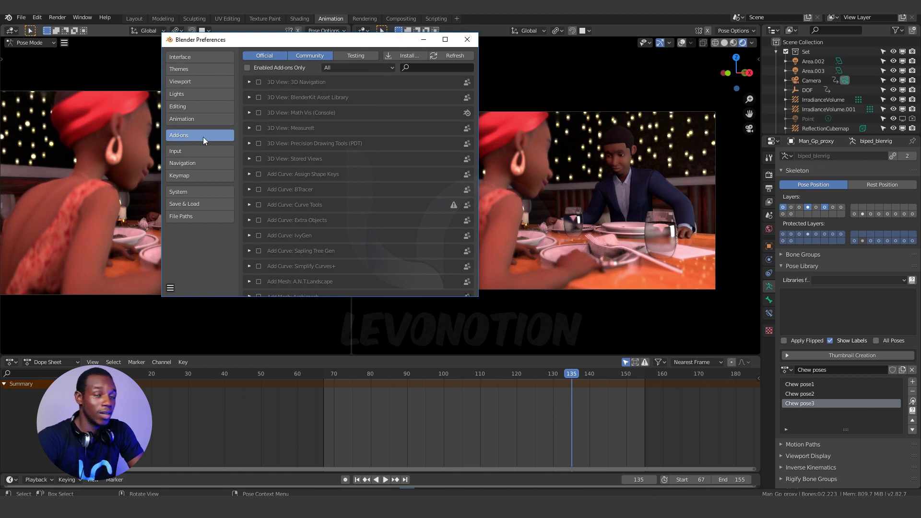
pyautogui.click(196, 82)
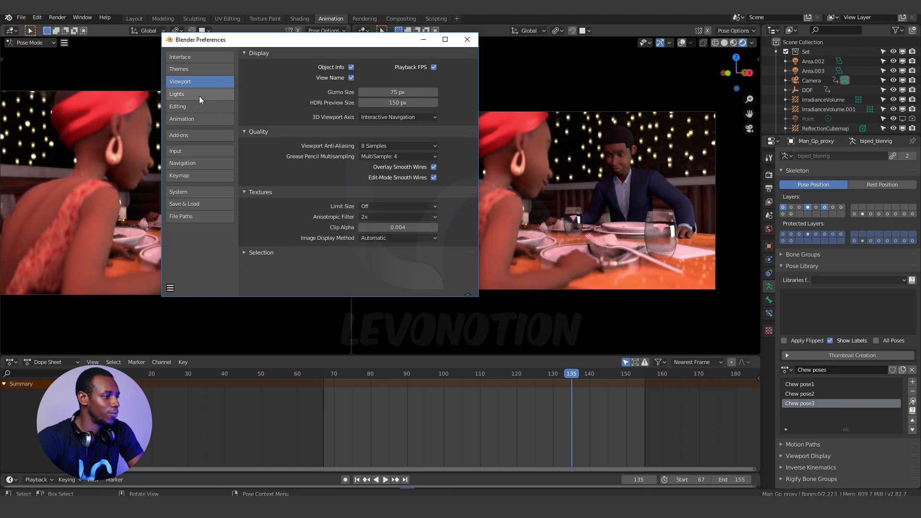
pyautogui.click(199, 96)
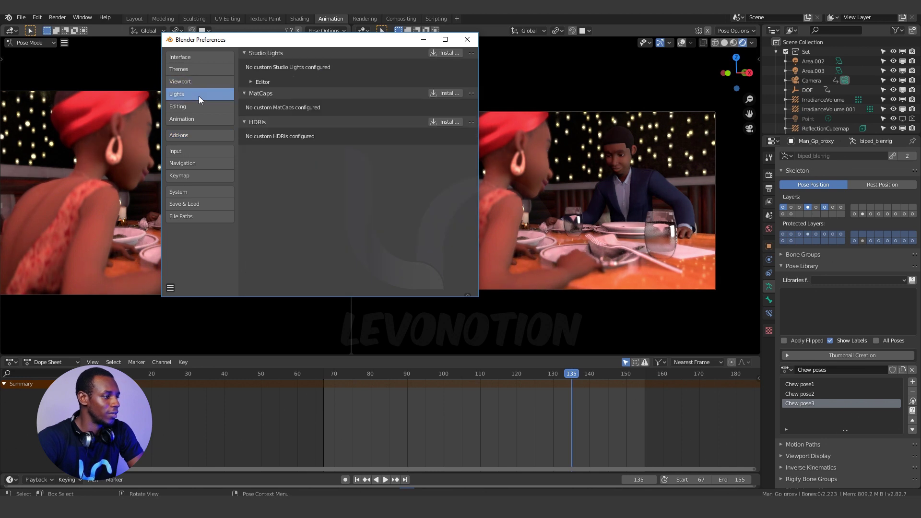
pyautogui.click(182, 135)
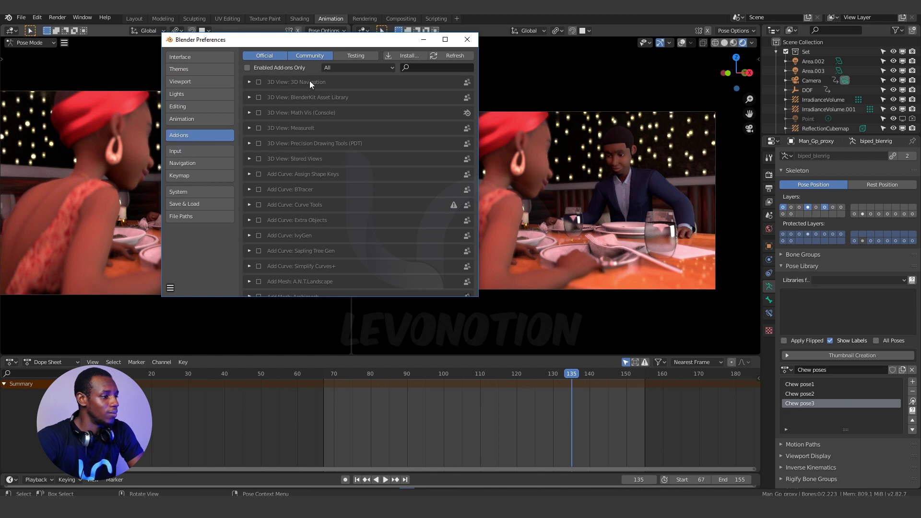
# Step: Start an add-on install and pick pose_thumbnails.zip from Desktop > Blender Setups
pyautogui.click(406, 56)
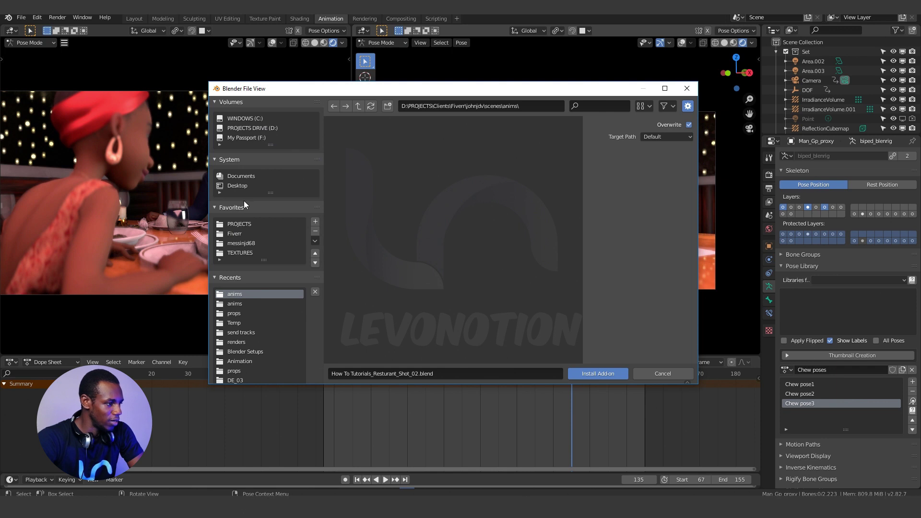
pyautogui.click(244, 185)
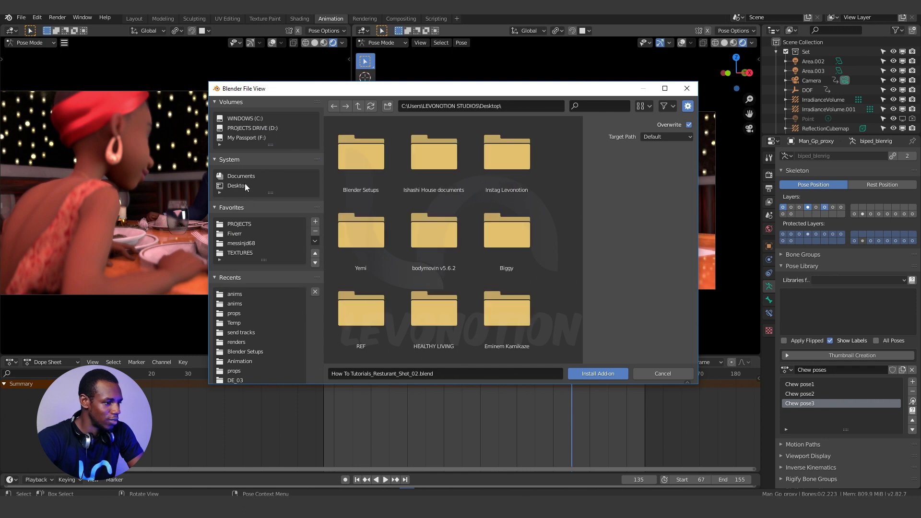
pyautogui.doubleClick(372, 157)
pyautogui.scroll(-1, 479, 239)
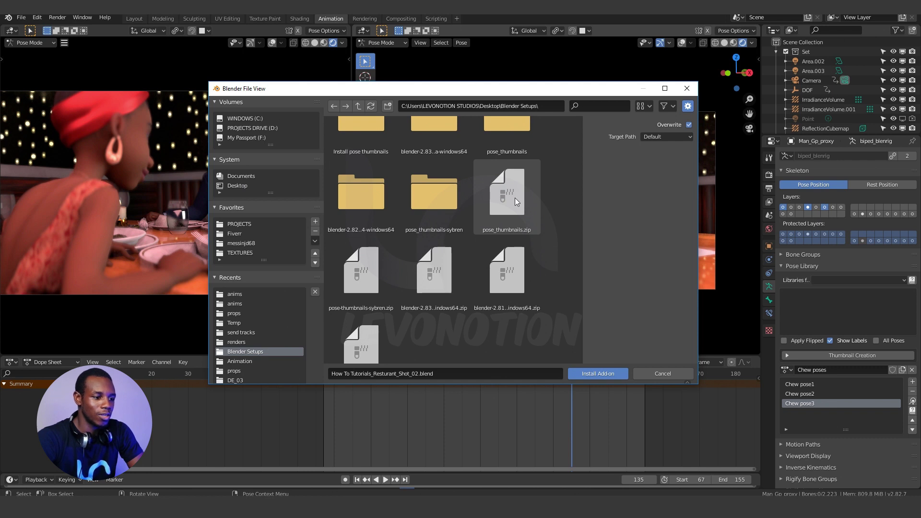
pyautogui.click(514, 197)
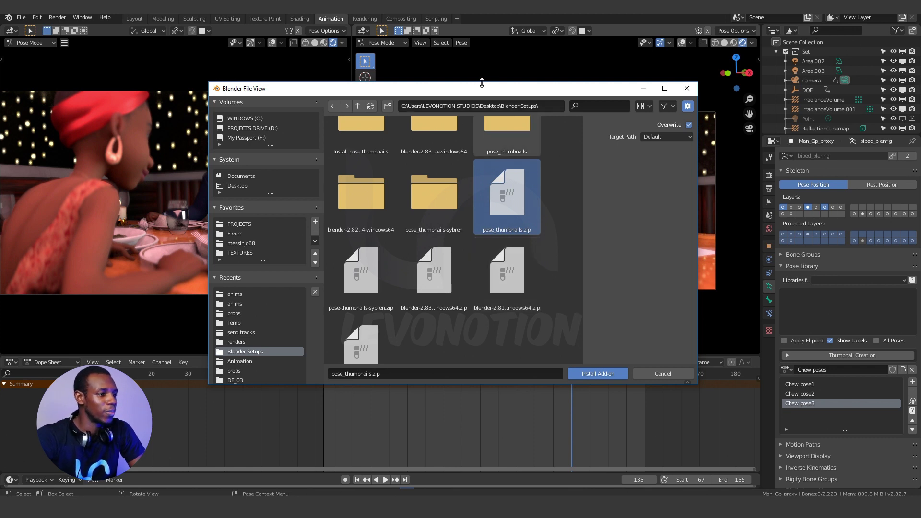
pyautogui.moveTo(475, 88); pyautogui.dragTo(468, 61)
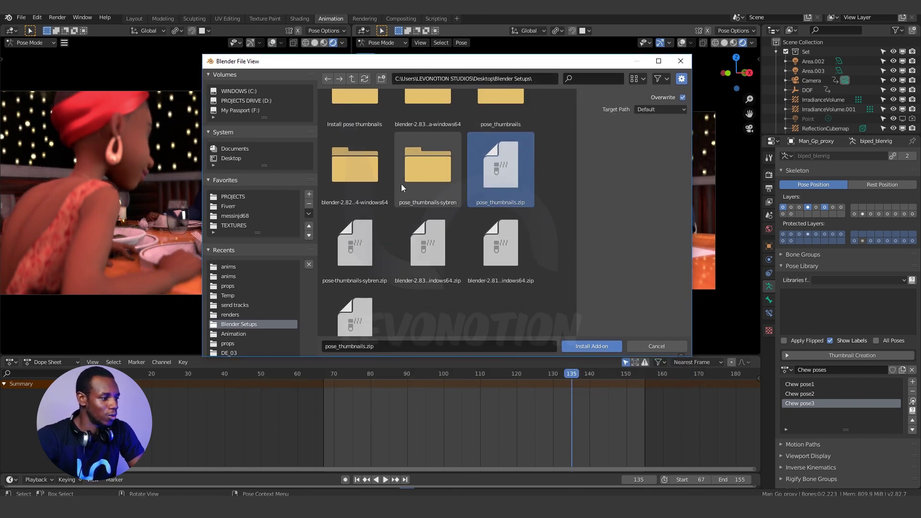
pyautogui.moveTo(420, 68); pyautogui.dragTo(414, 100)
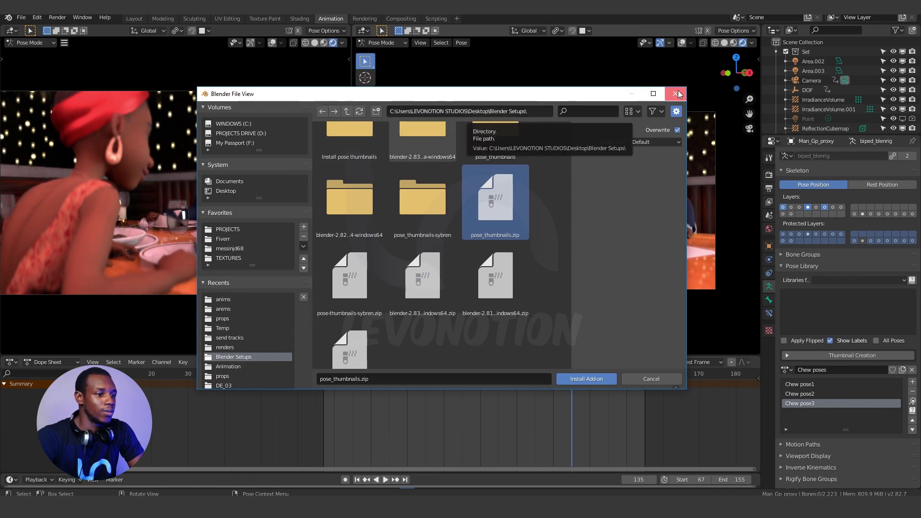
# Step: Install pose_thumbnails.zip, filter add-ons by 'pose', enable Pose Library Thumbnails, and close Preferences
pyautogui.press('Return')
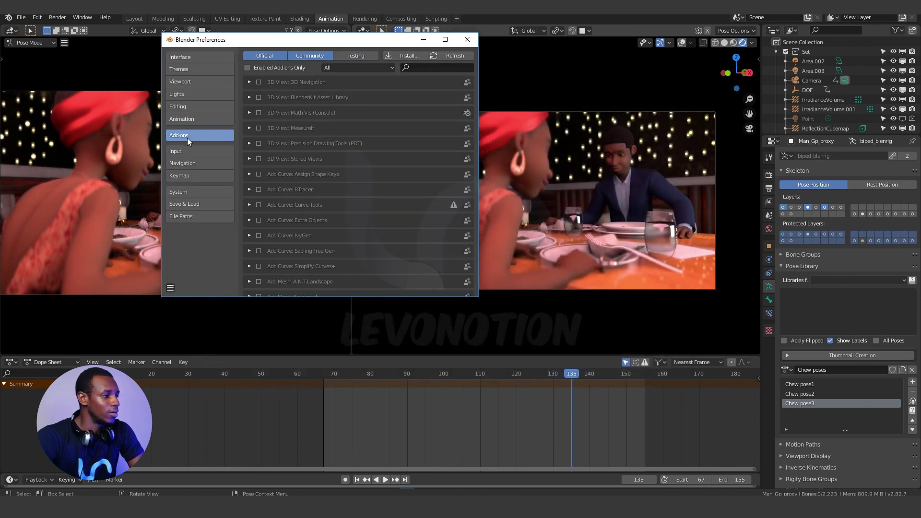
pyautogui.click(441, 68)
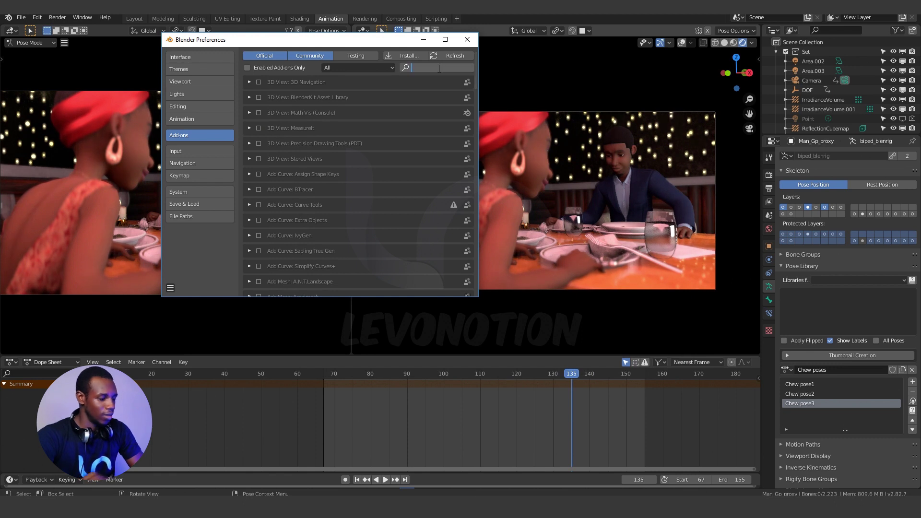
pyautogui.write('pose')
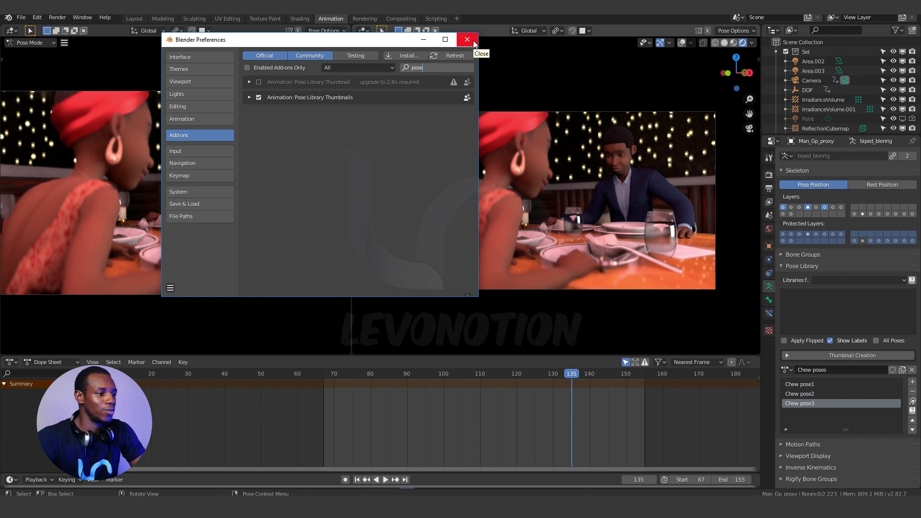
pyautogui.click(467, 40)
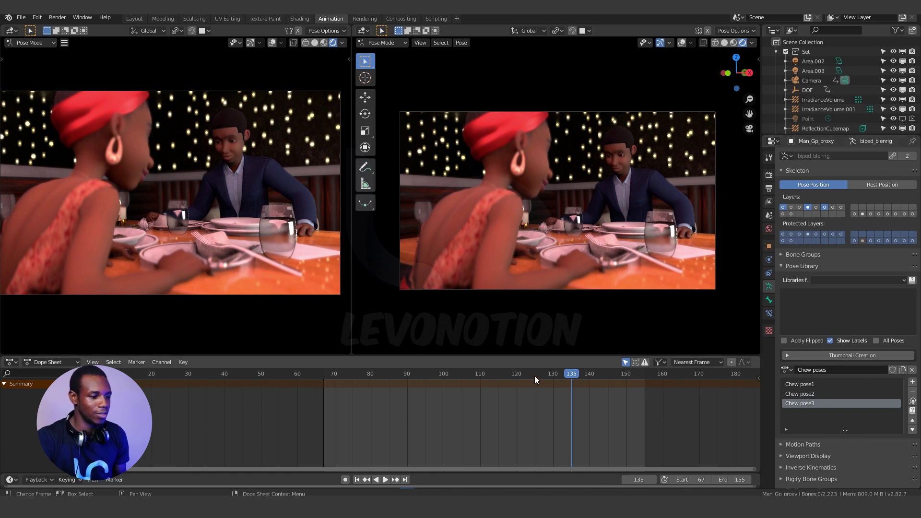
# Step: Stop the reverse playback and switch both the right and left camera views to Solid shading
pyautogui.hotkey('shift', 'ctrl', 'space')
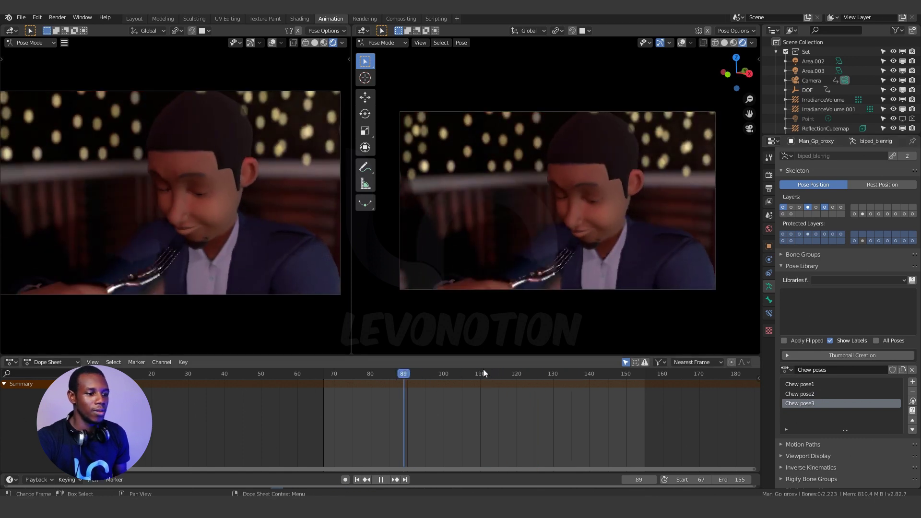
pyautogui.press('space')
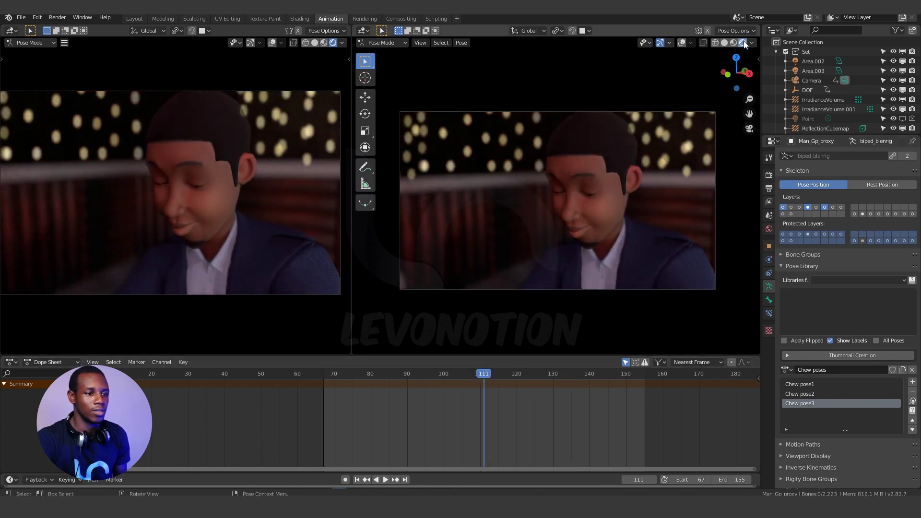
pyautogui.click(723, 44)
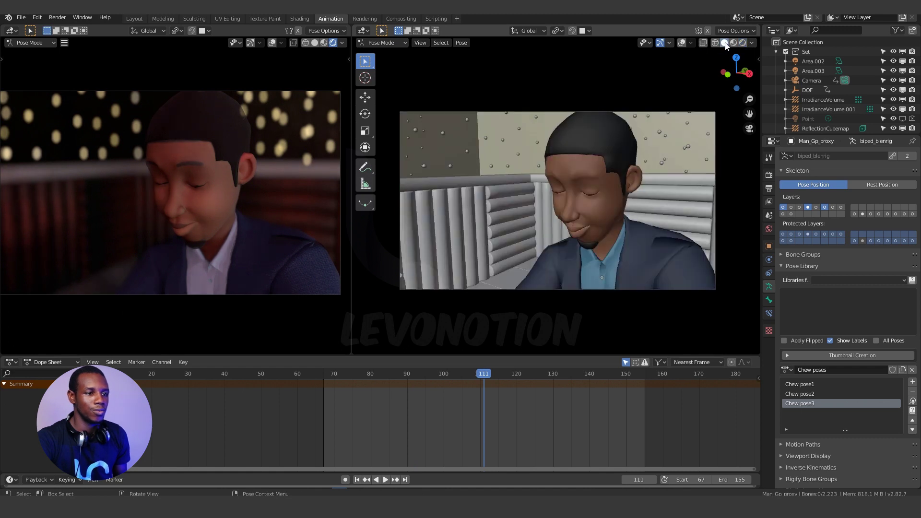
pyautogui.moveTo(415, 373); pyautogui.dragTo(396, 373)
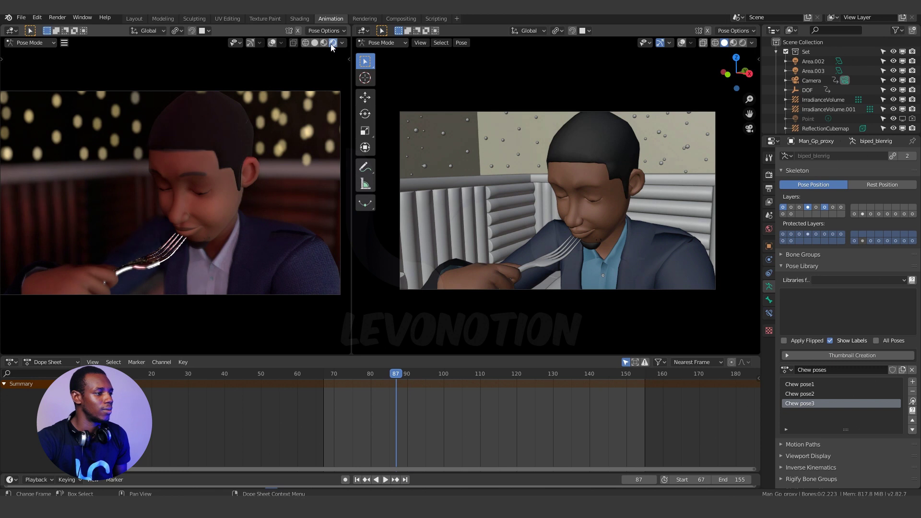
pyautogui.click(315, 43)
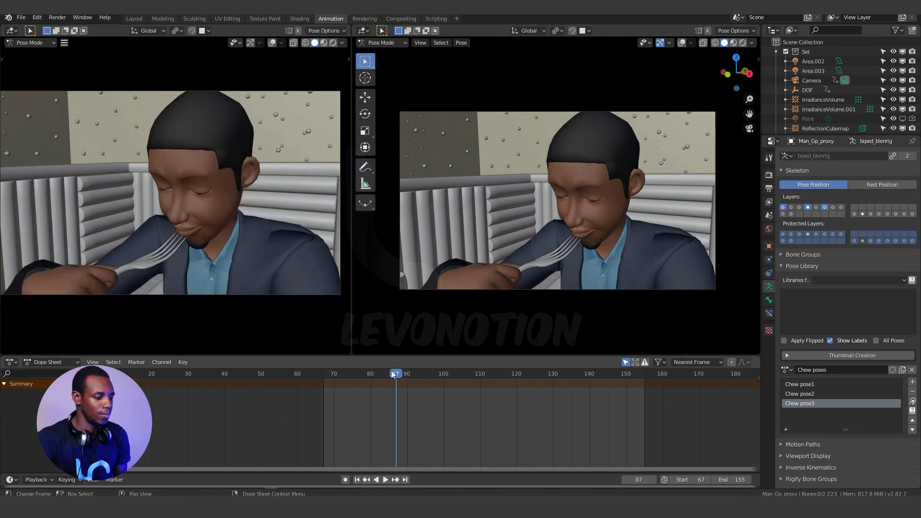
# Step: Replay the chew from about frame 75, park the playhead at frame 117, and make Chew pose1 active
pyautogui.click(352, 373)
pyautogui.press('space')
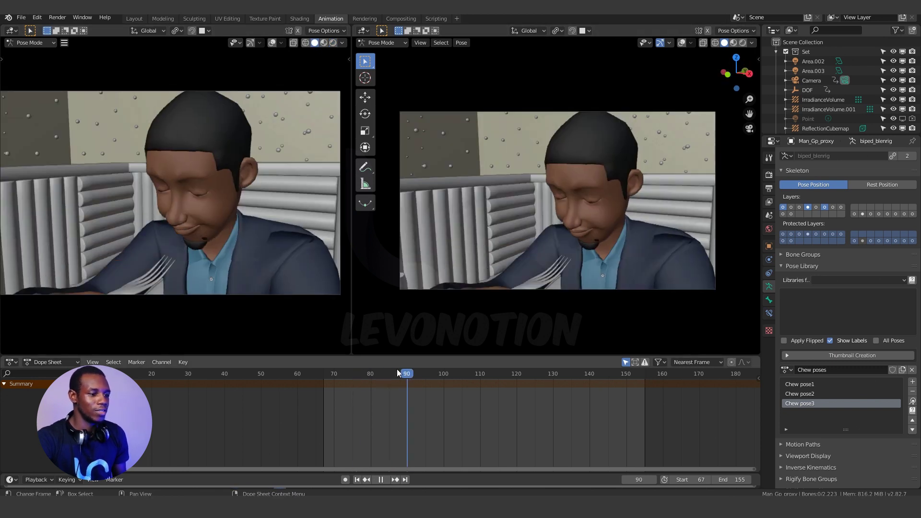
pyautogui.moveTo(384, 369); pyautogui.dragTo(484, 384)
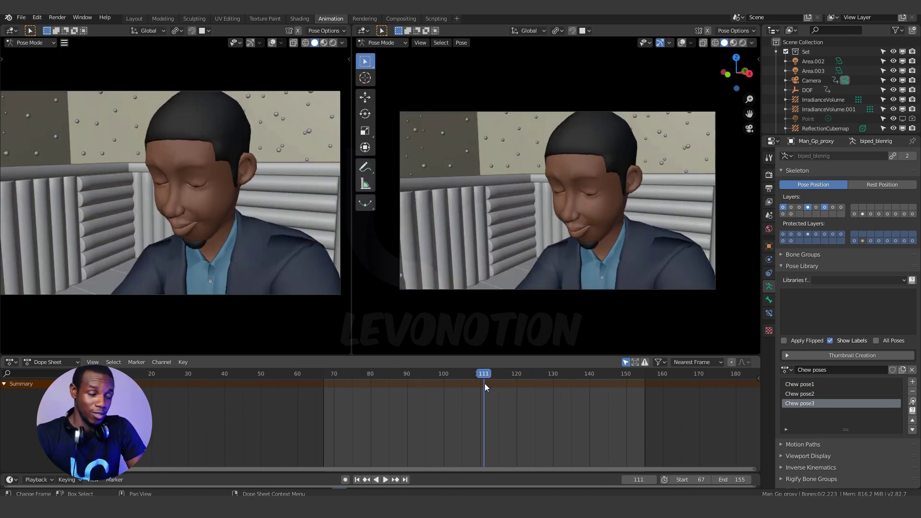
pyautogui.moveTo(482, 375); pyautogui.dragTo(507, 374)
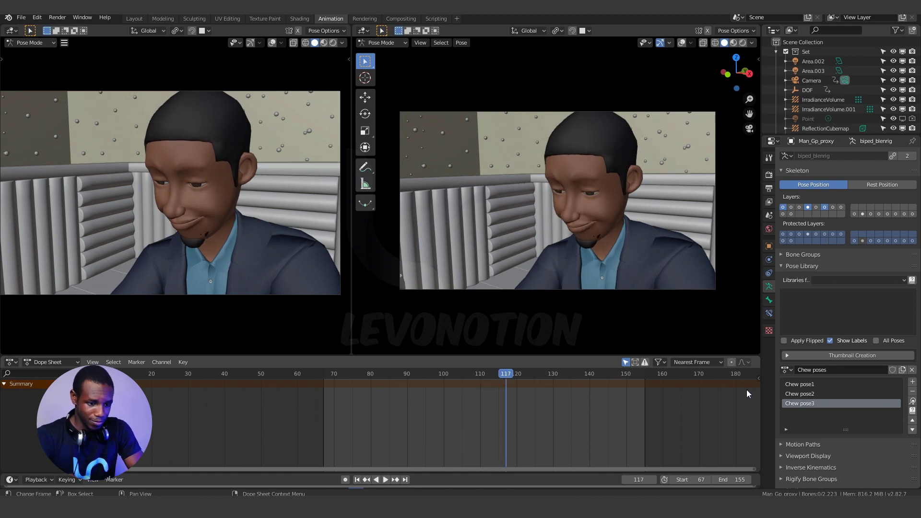
pyautogui.click(809, 384)
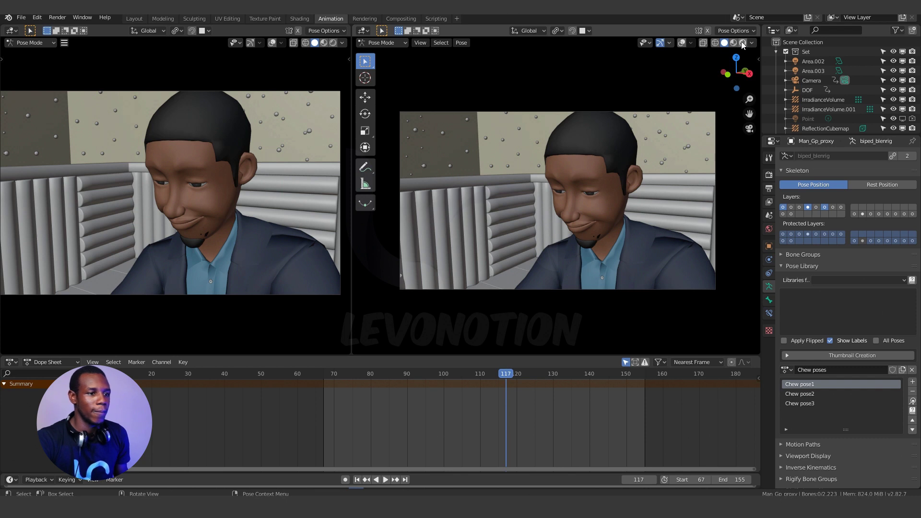
# Step: Show rig overlays, zoom to the face, select all bones, and apply Chew pose2 then Chew pose3
pyautogui.click(683, 43)
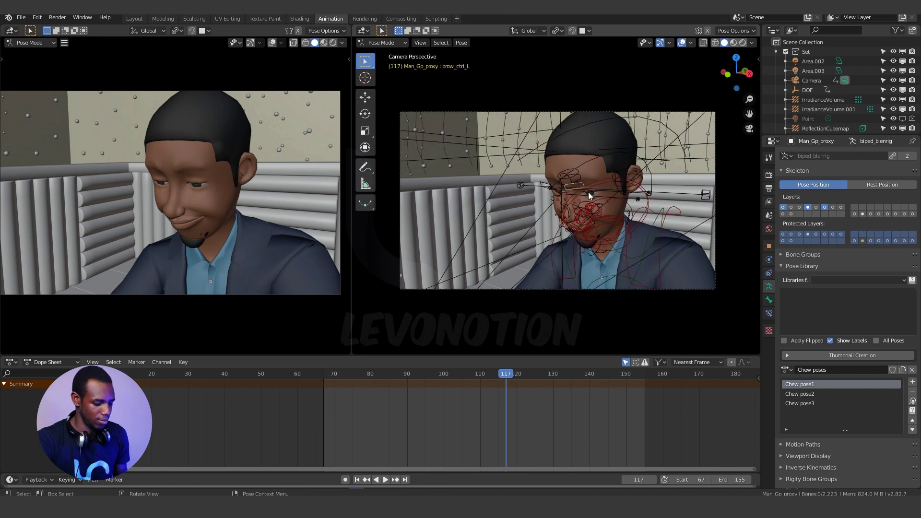
pyautogui.scroll(3, 579, 203)
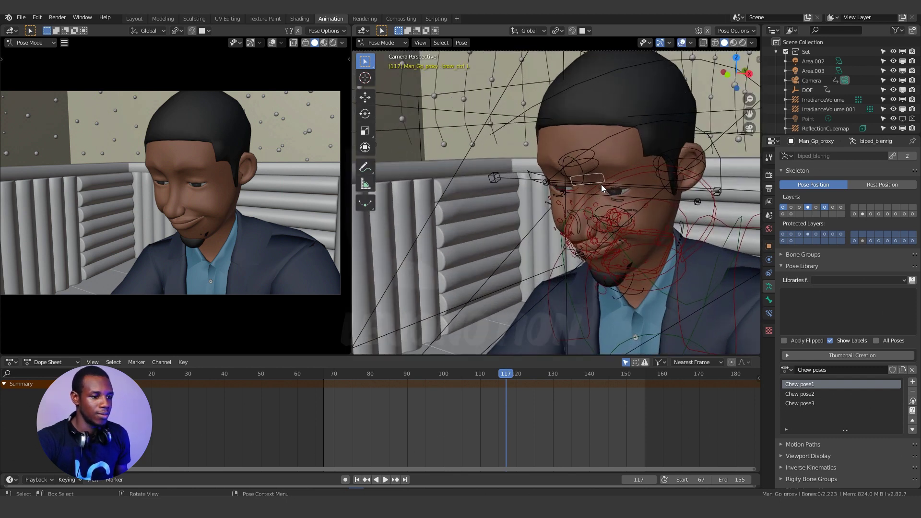
pyautogui.click(616, 200)
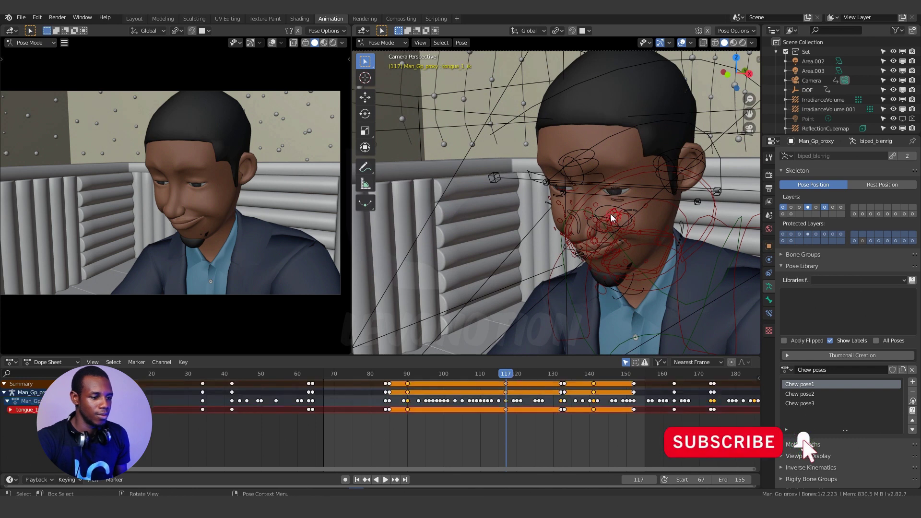
pyautogui.press('a')
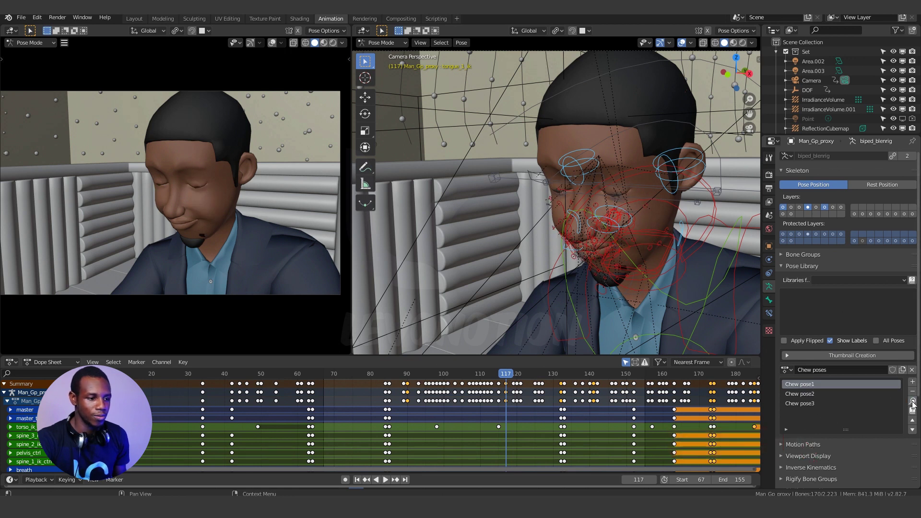
pyautogui.moveTo(578, 235); pyautogui.dragTo(597, 223, button='middle')
pyautogui.scroll(4, 597, 223)
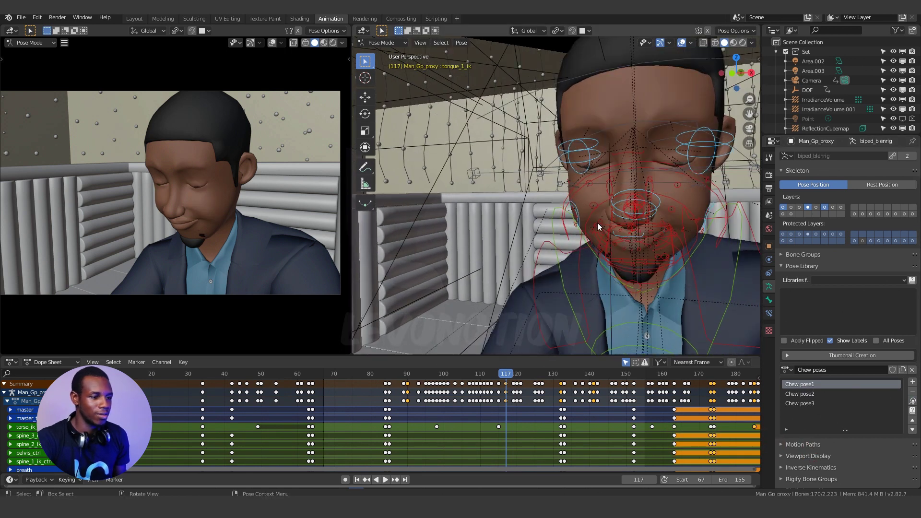
pyautogui.click(799, 394)
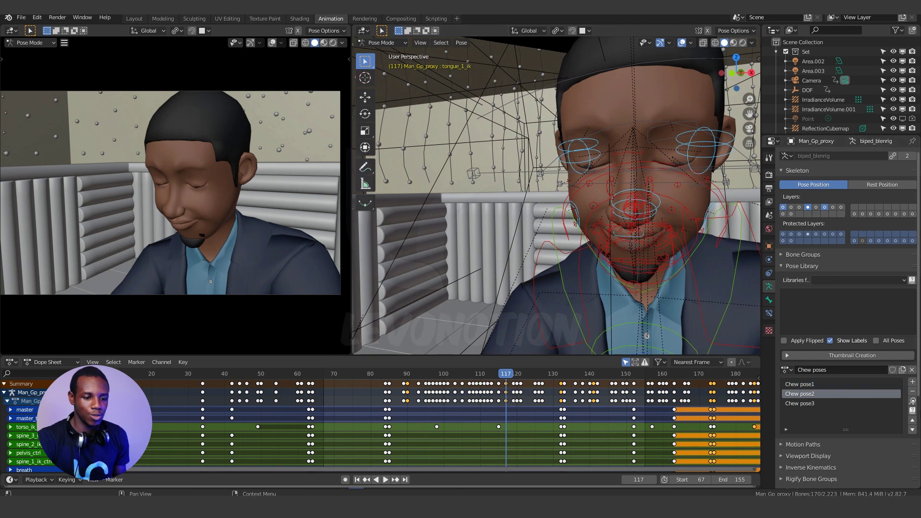
pyautogui.click(801, 404)
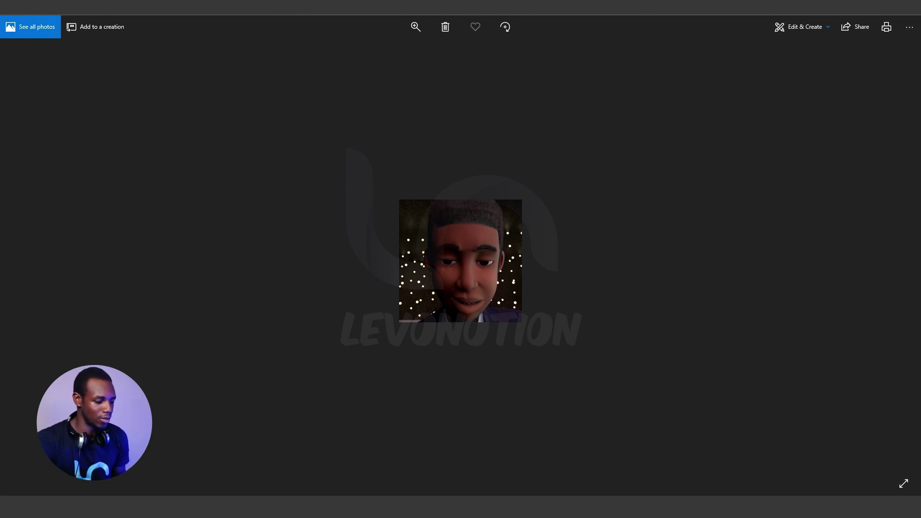
# Step: Return to Blender, jump to the keyed smile at frame 117, expand Thumbnail Creation, and select Chew pose1
pyautogui.hotkey('alt', 'F4')
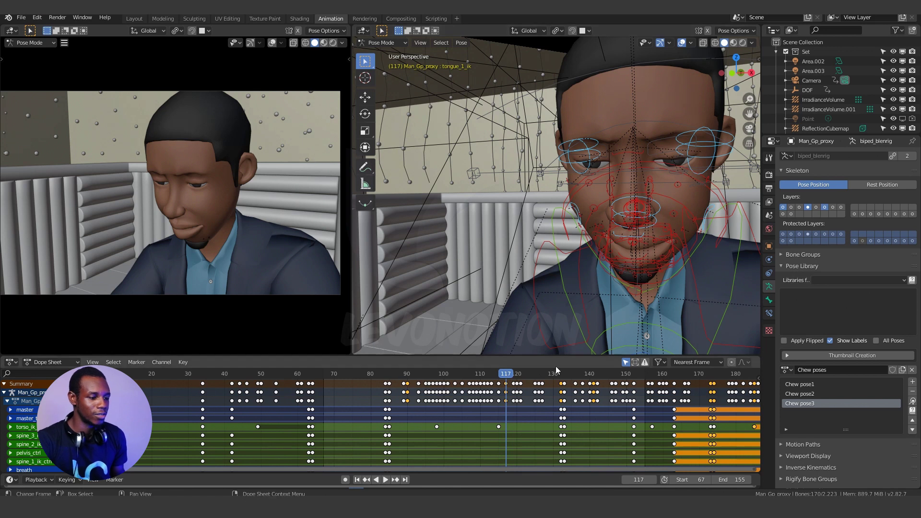
pyautogui.moveTo(562, 226); pyautogui.dragTo(591, 244, button='middle')
pyautogui.click(507, 375)
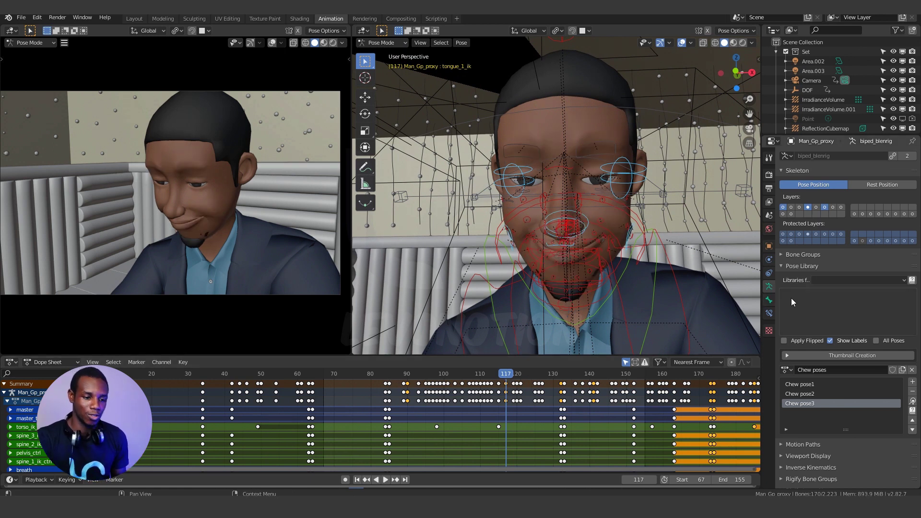
pyautogui.click(844, 355)
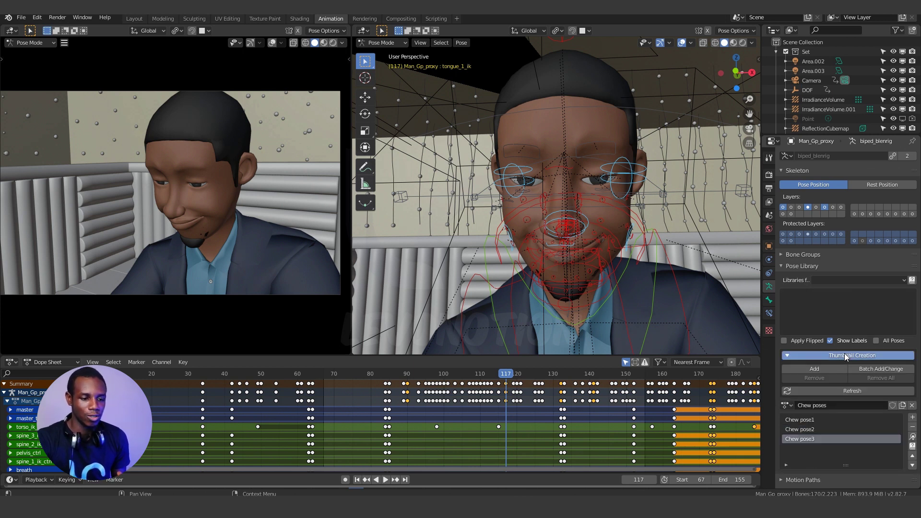
pyautogui.scroll(-3, 844, 352)
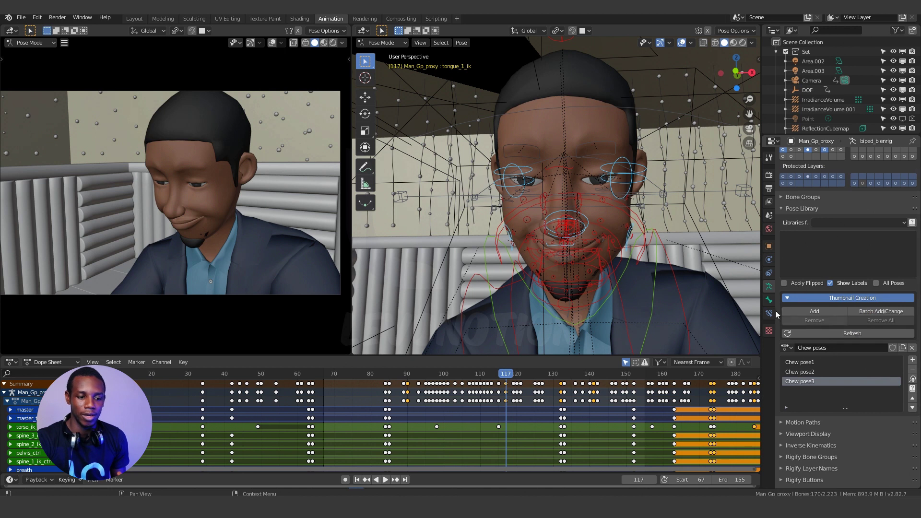
pyautogui.click(803, 362)
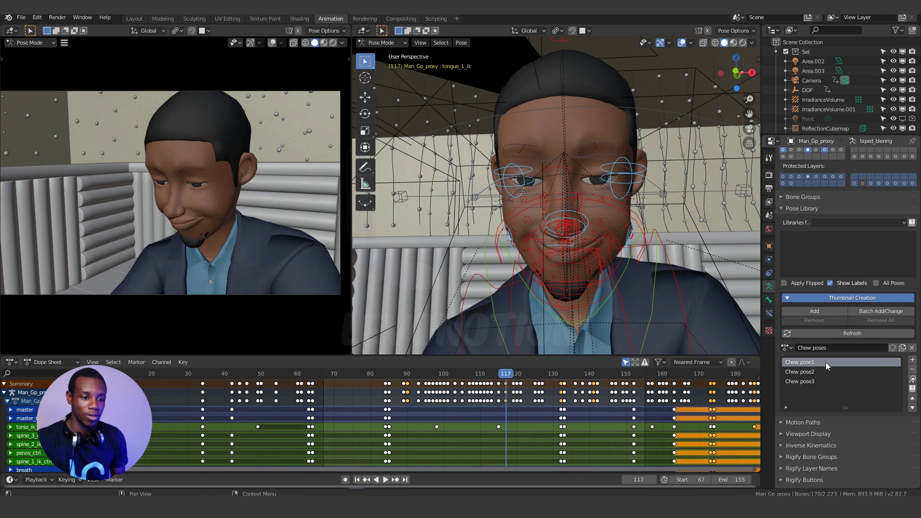
# Step: Browse from anims up to the johnjdv textures folder and add Chew Pose1.png as the thumbnail
pyautogui.click(821, 313)
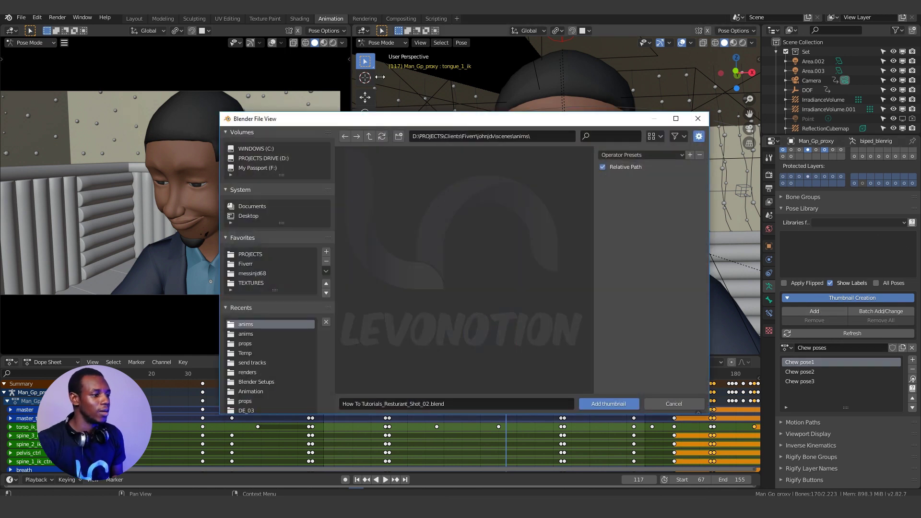
pyautogui.moveTo(382, 119); pyautogui.dragTo(421, 115)
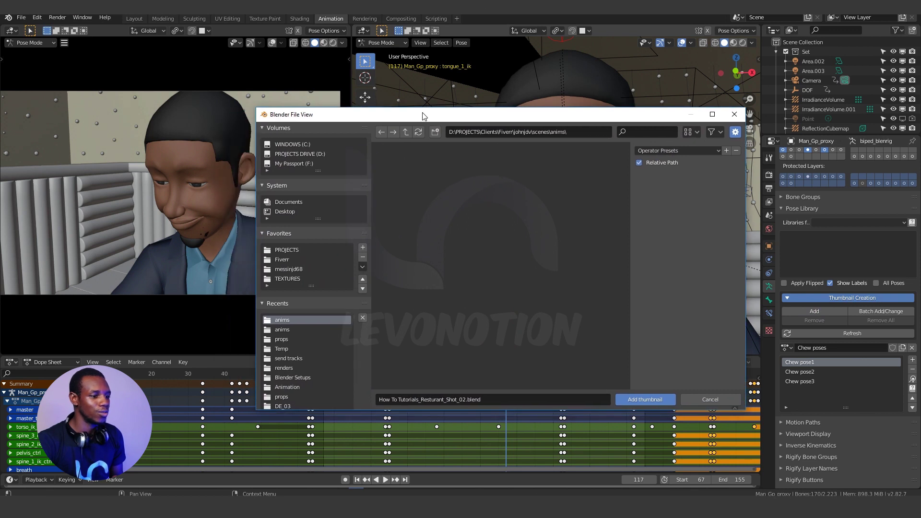
pyautogui.click(407, 133)
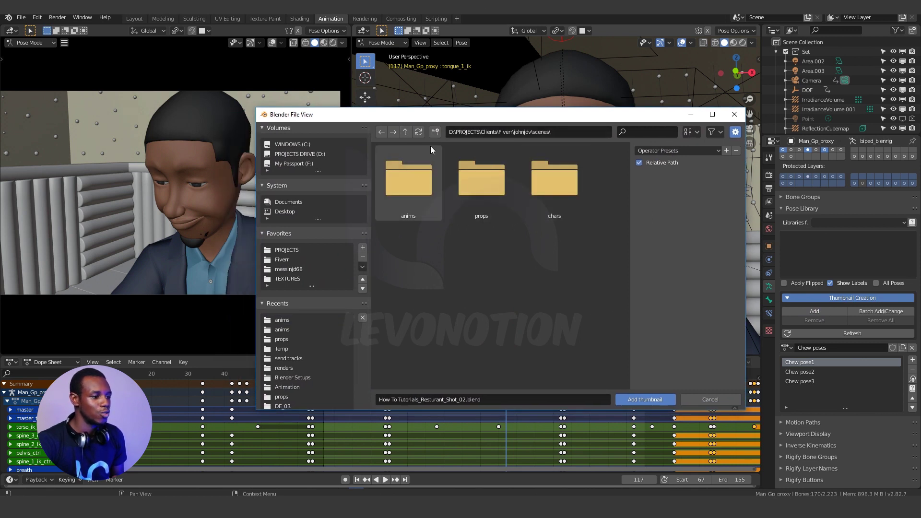
pyautogui.click(406, 132)
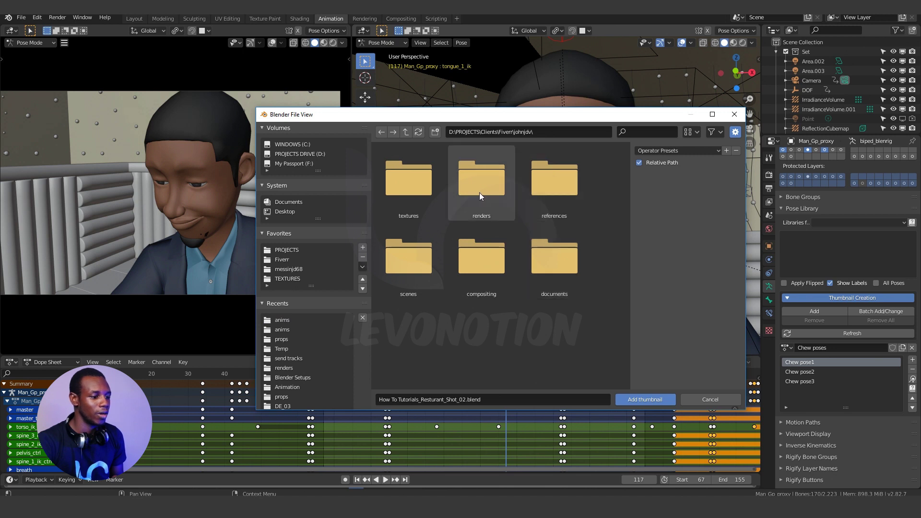
pyautogui.doubleClick(406, 190)
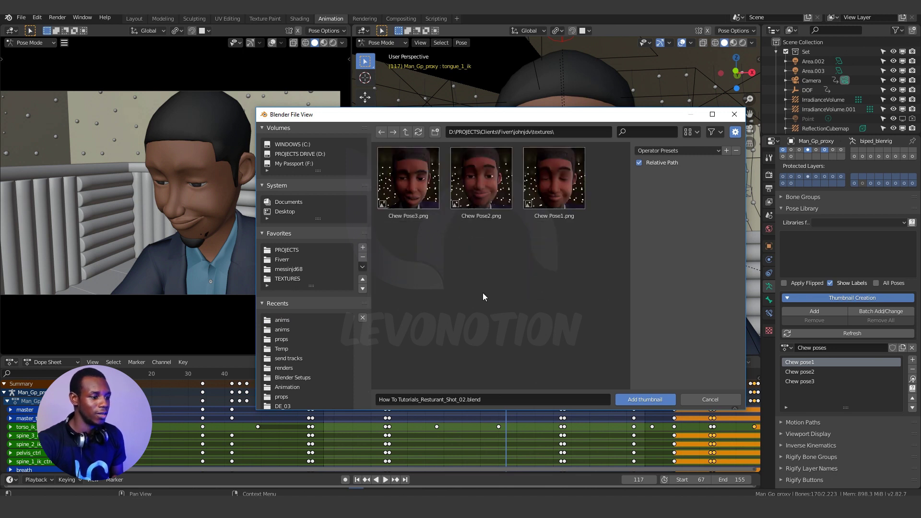
pyautogui.click(562, 188)
pyautogui.click(648, 399)
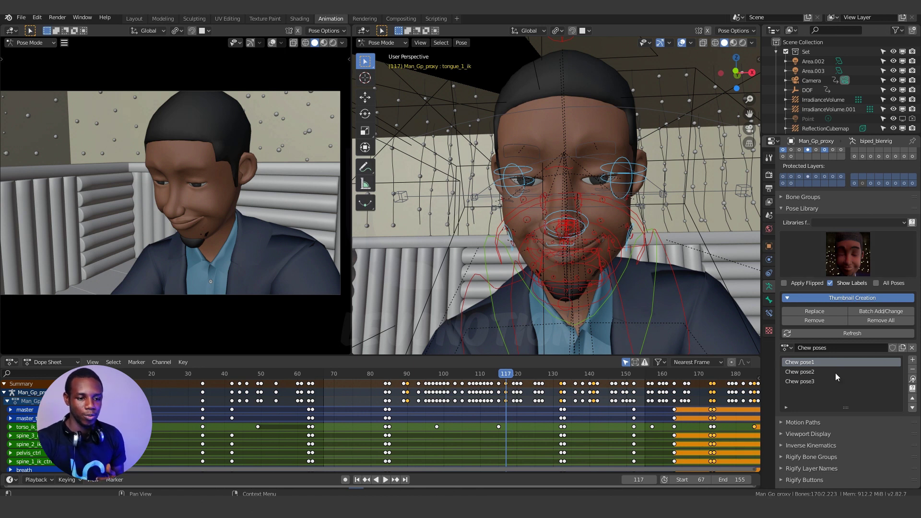
# Step: Select Chew pose2 and give it Chew Pose2.png as its thumbnail
pyautogui.moveTo(850, 258)
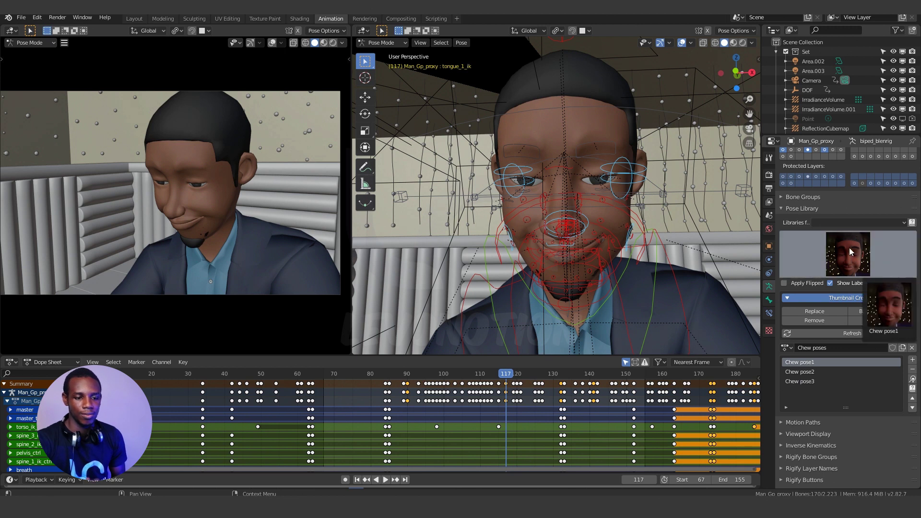
pyautogui.click(795, 372)
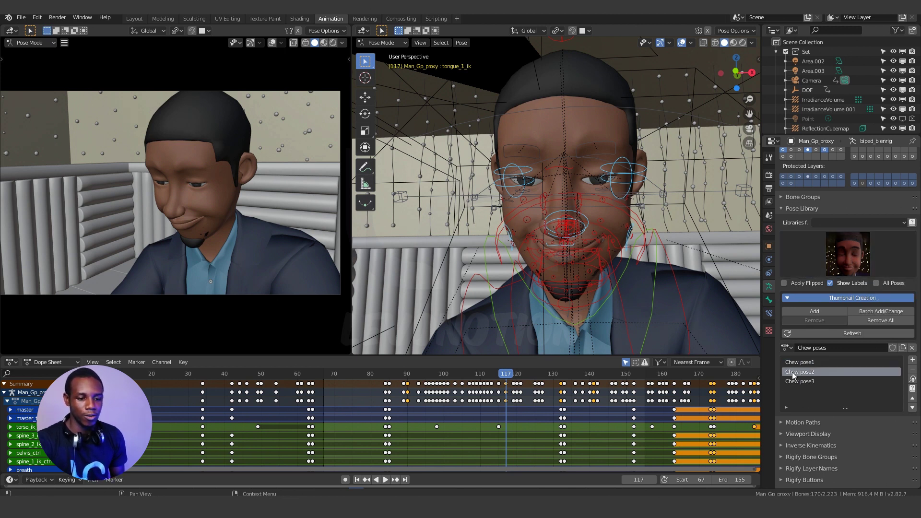
pyautogui.click(821, 312)
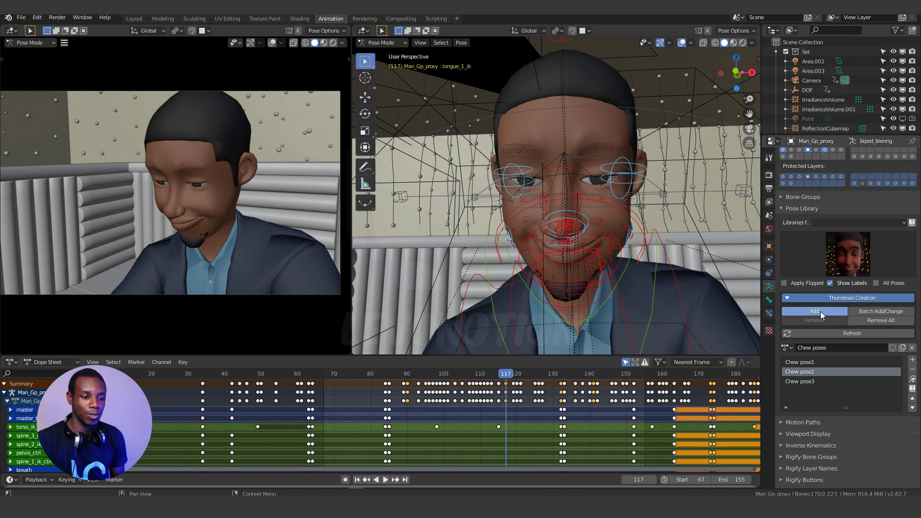
pyautogui.click(444, 178)
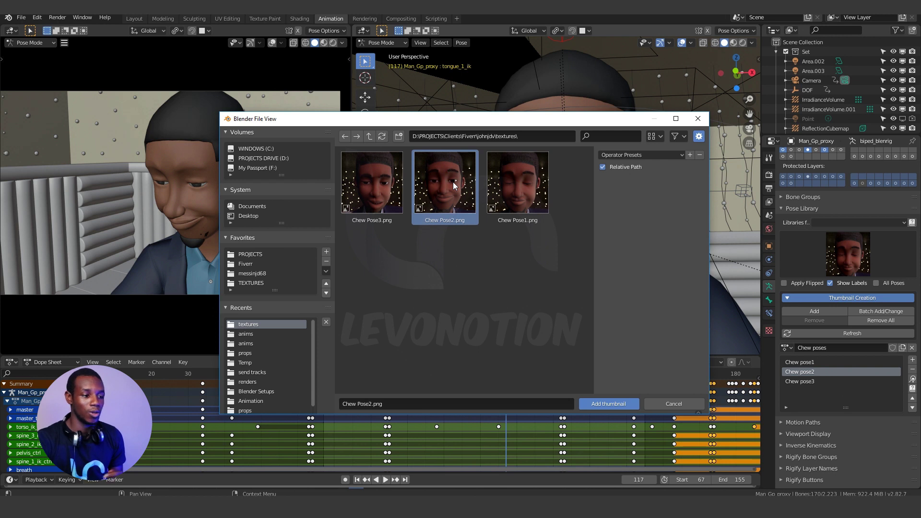
pyautogui.doubleClick(452, 181)
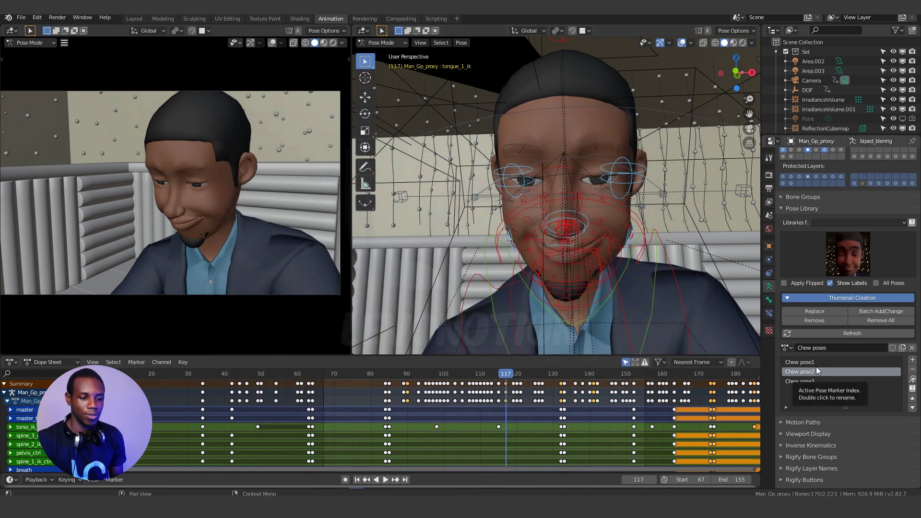
# Step: Select Chew pose3 and assign its PNG image as its thumbnail
pyautogui.click(808, 381)
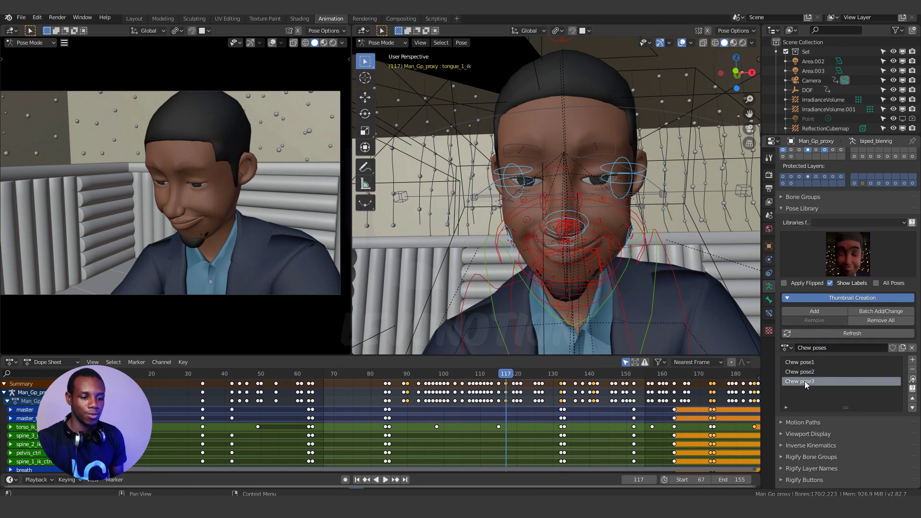
pyautogui.click(822, 310)
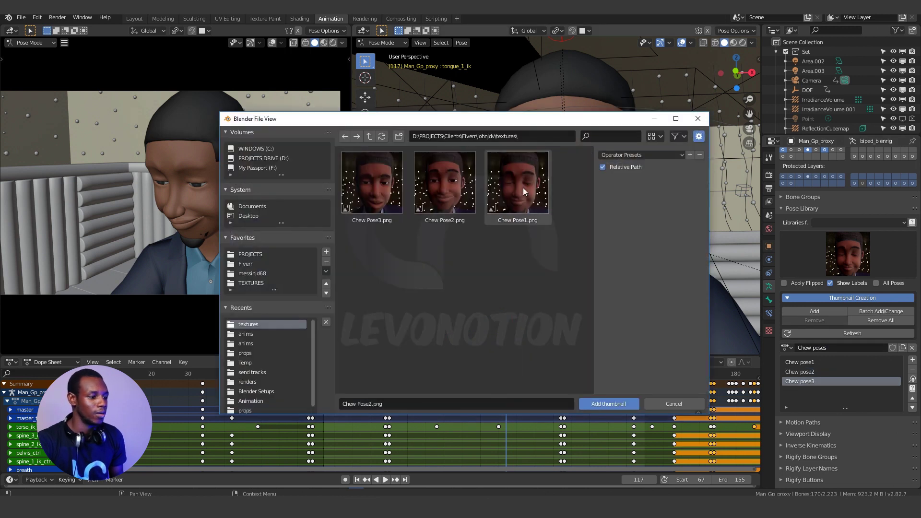
pyautogui.doubleClick(376, 182)
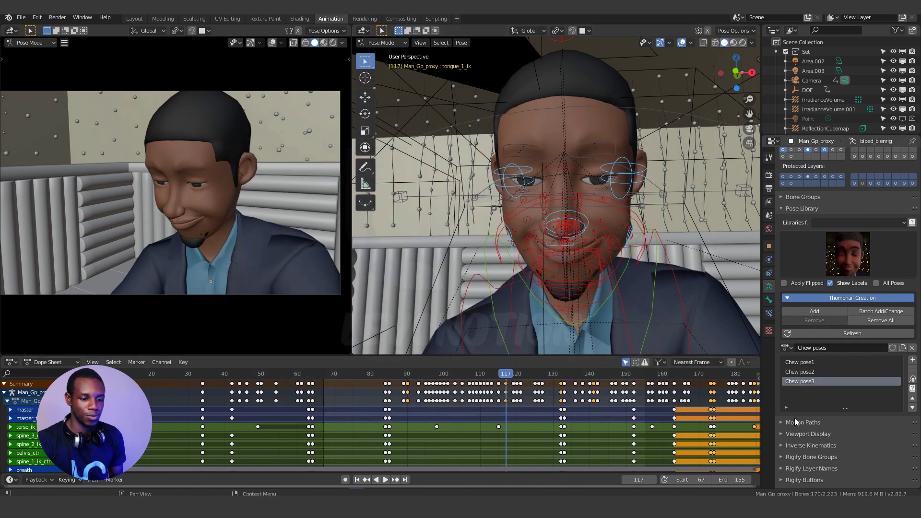
# Step: From the thumbnail grid, apply Chew pose3 to the face, then switch it to Chew pose1
pyautogui.click(812, 363)
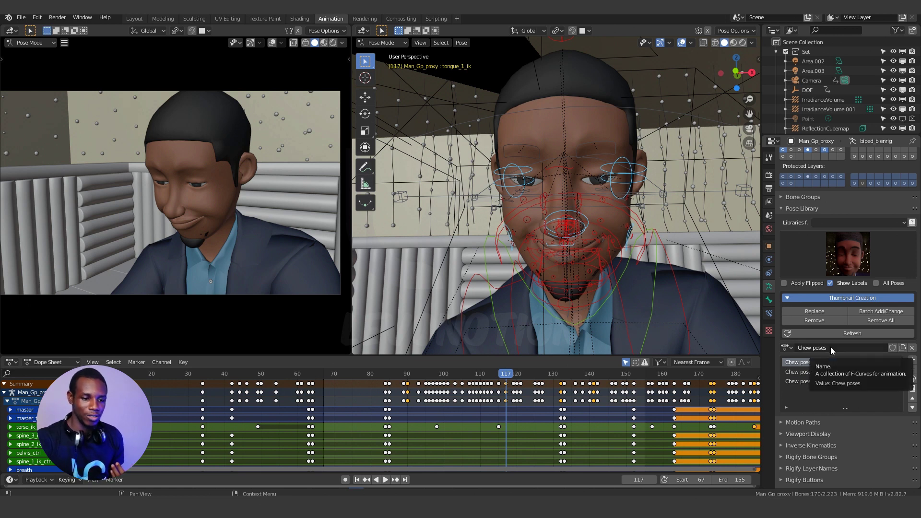
pyautogui.click(848, 253)
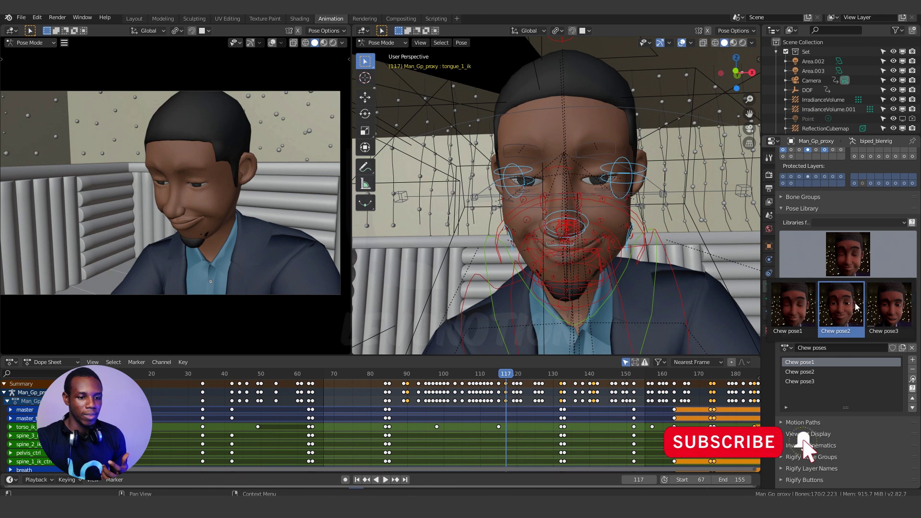
pyautogui.click(893, 306)
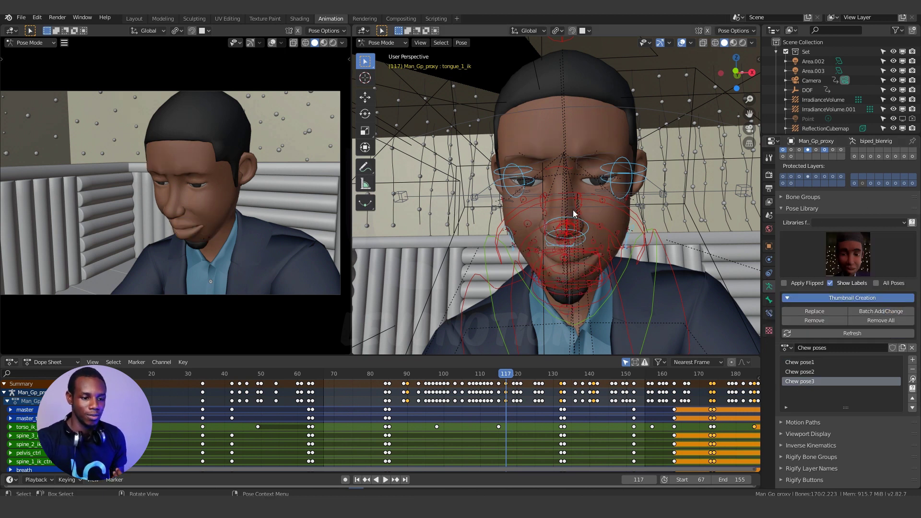
pyautogui.click(846, 257)
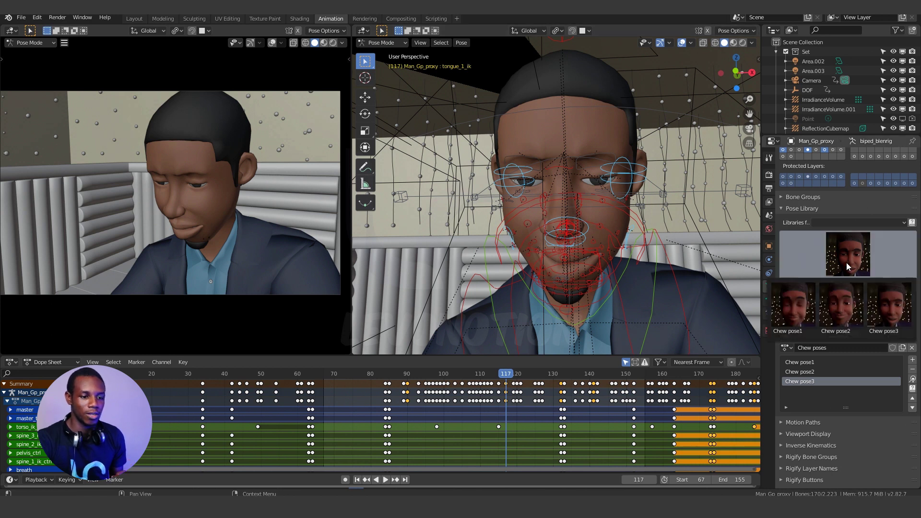
pyautogui.click(791, 306)
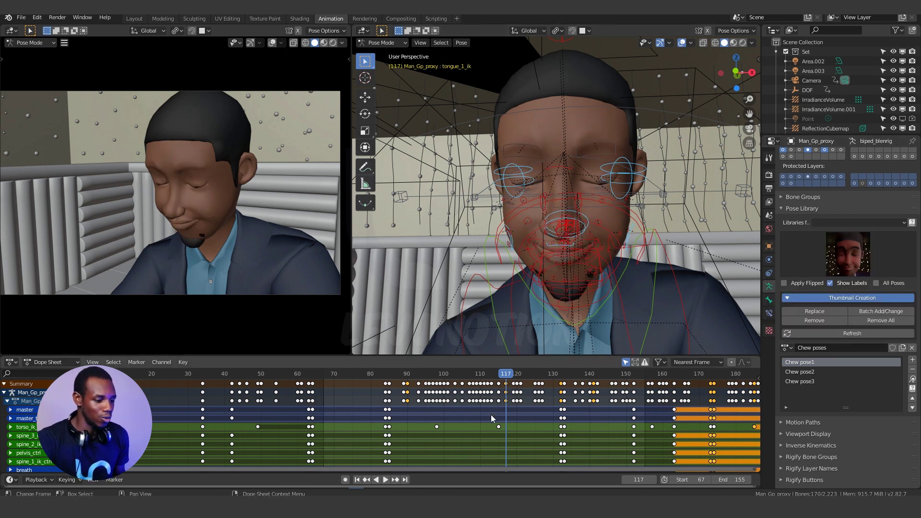
# Step: Play the chewing animation, stop it at frame 208, then scrub back to frame 71
pyautogui.scroll(-5, 493, 410)
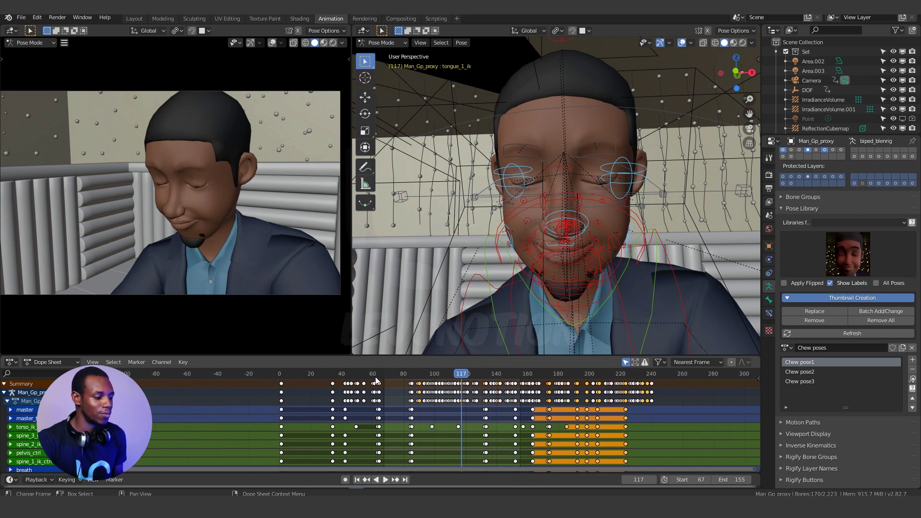
pyautogui.press('space')
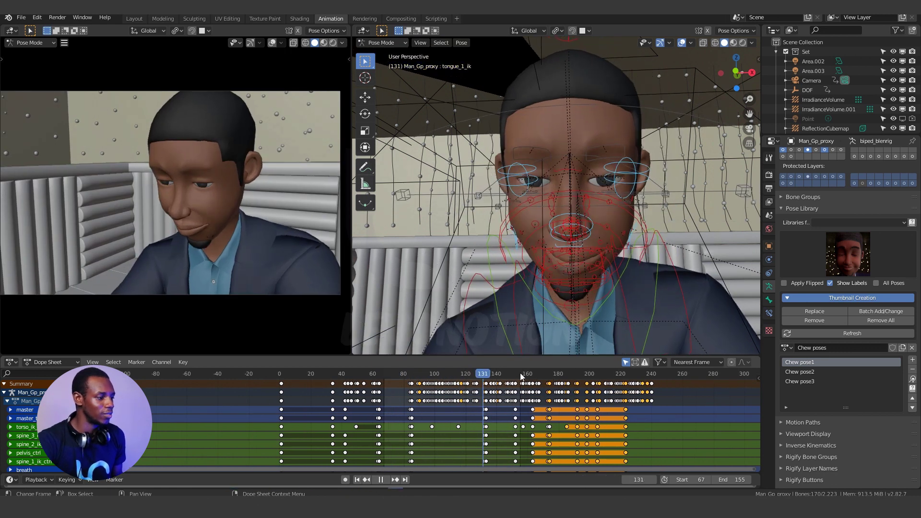
pyautogui.click(602, 373)
pyautogui.press('space')
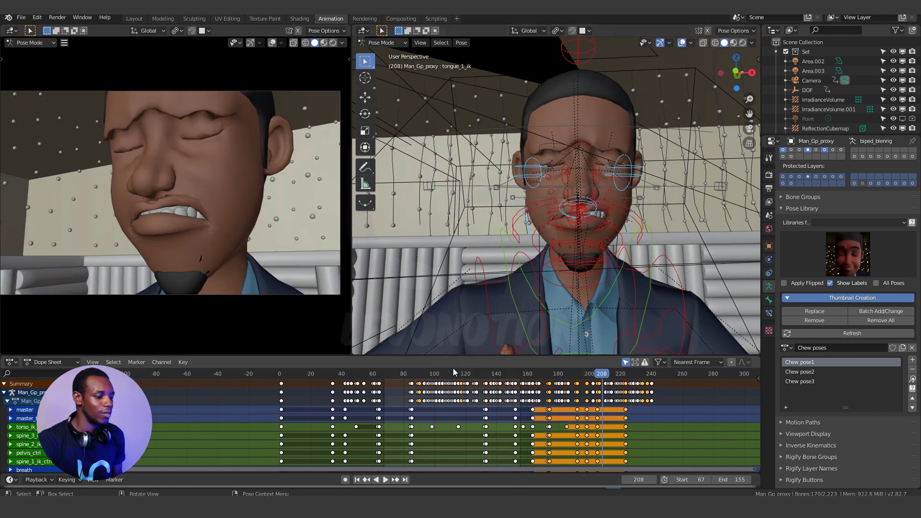
pyautogui.moveTo(452, 369); pyautogui.dragTo(389, 373)
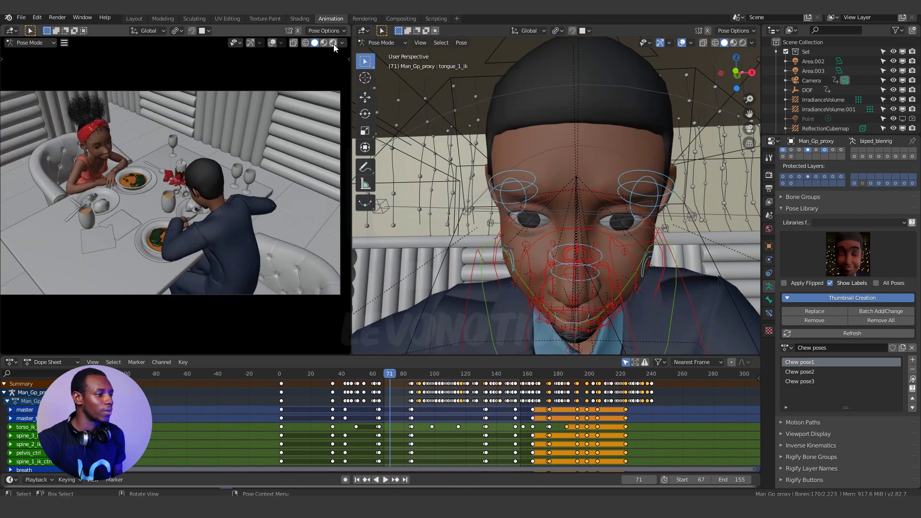
# Step: Replay the chew in Rendered shading, stopping at frame 67, then view the thumbnail in Photos
pyautogui.click(333, 43)
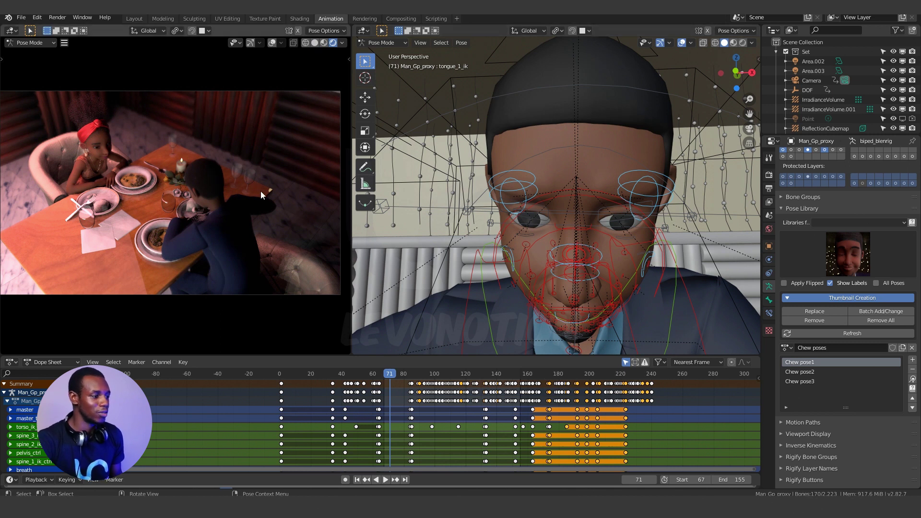
pyautogui.press('space')
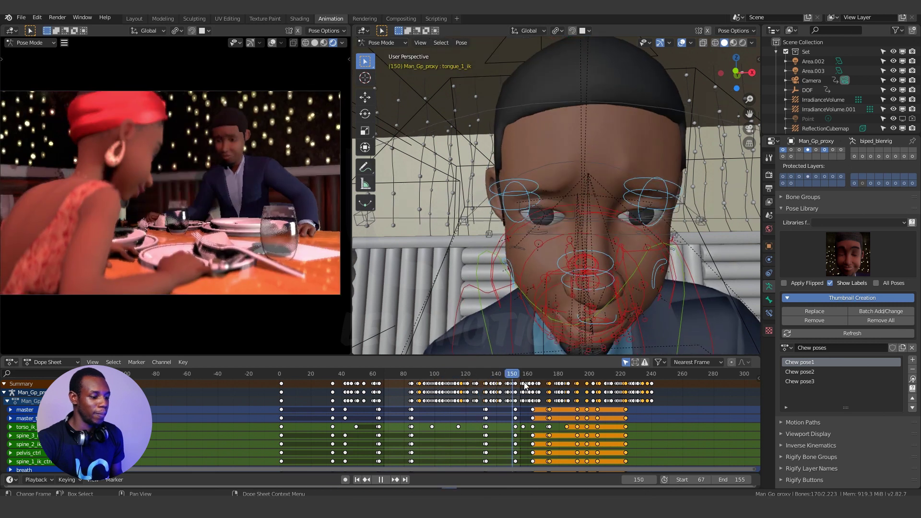
pyautogui.moveTo(453, 374); pyautogui.dragTo(385, 375)
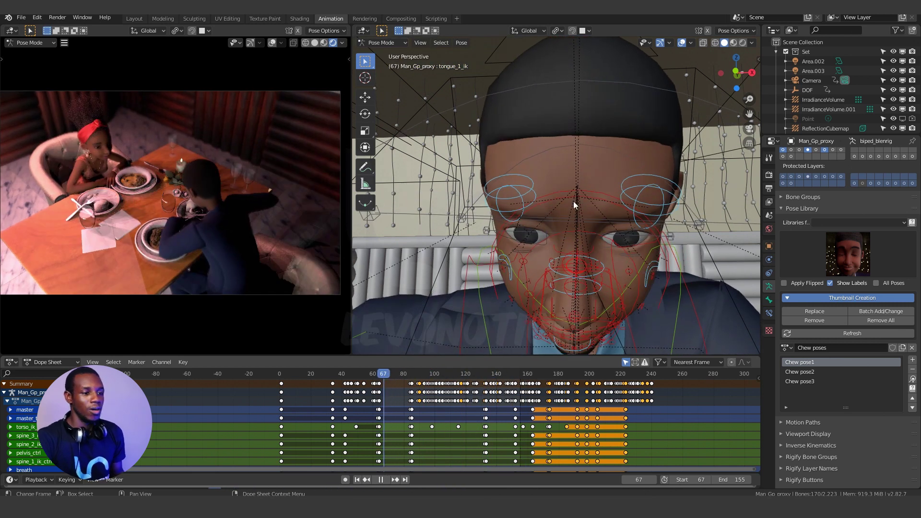
pyautogui.press('space')
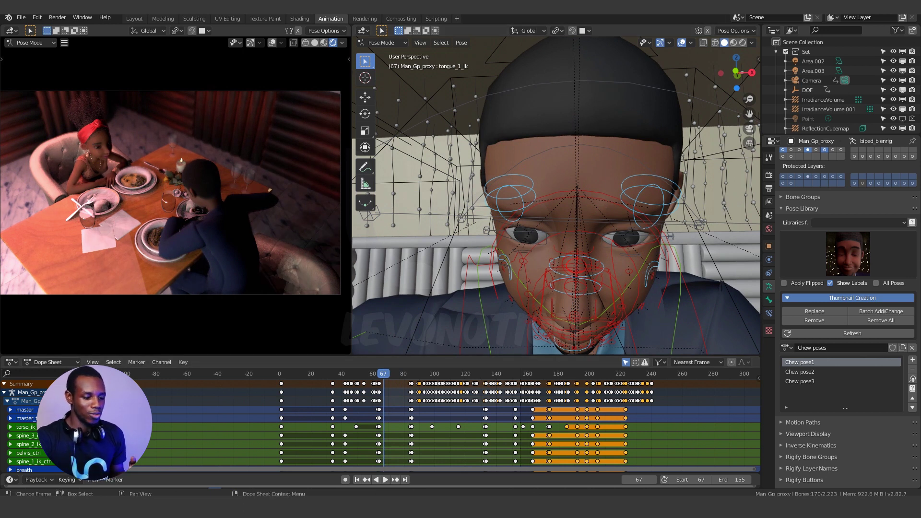
pyautogui.hotkey('alt', 'Tab')
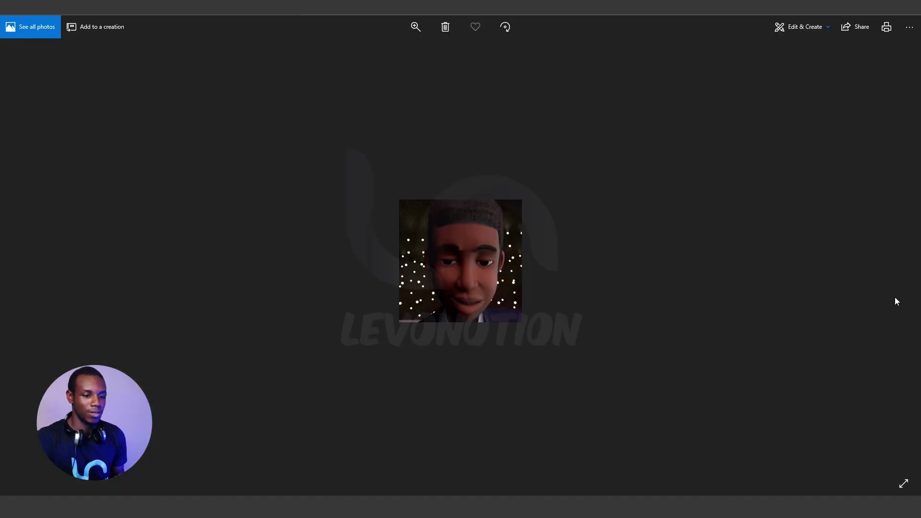